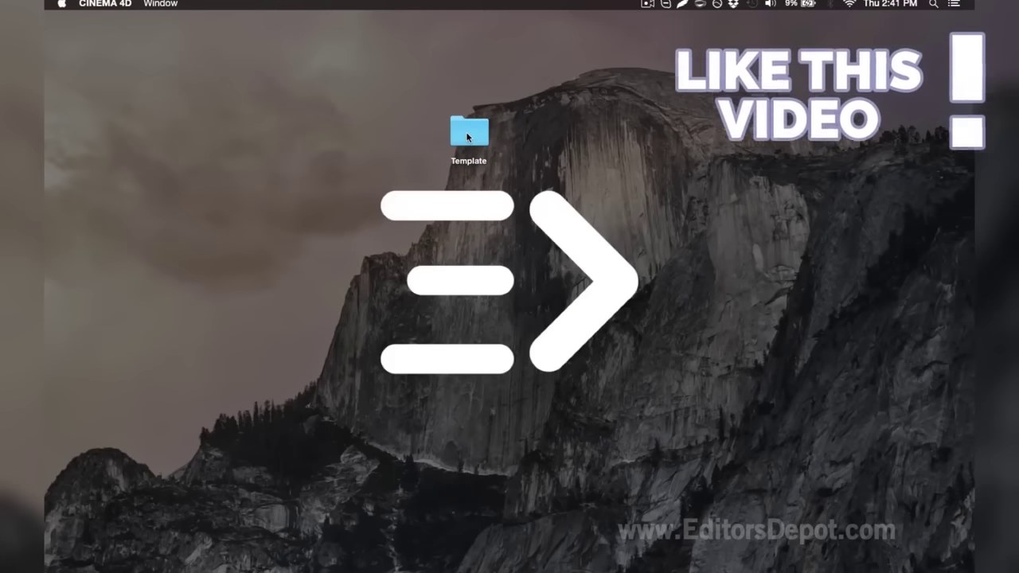
- Open the Template folder, select Template V8.0.c4d, and restore the minimized Untitled 2 Cinema 4D window
double_click(467, 137)
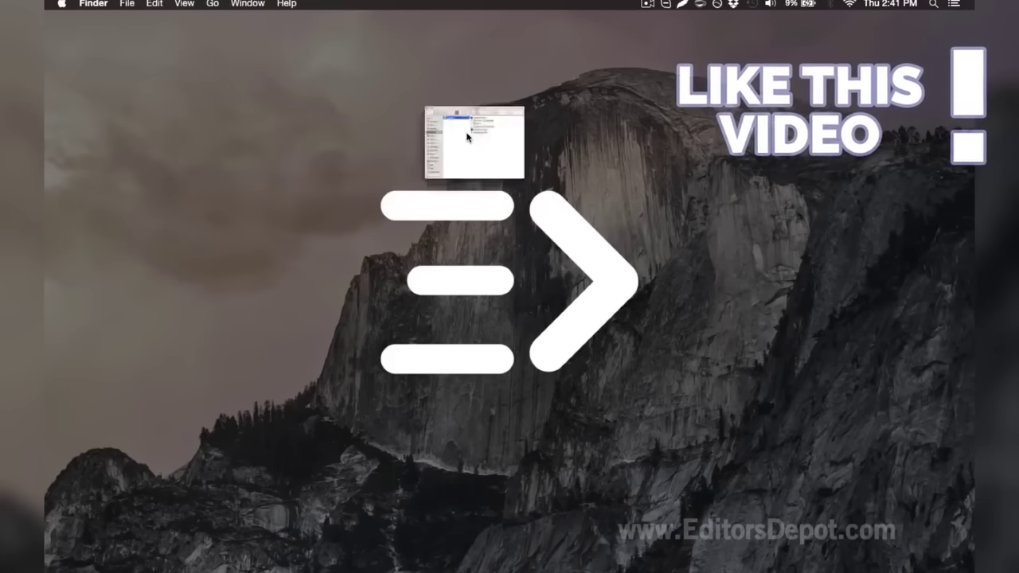
click(542, 184)
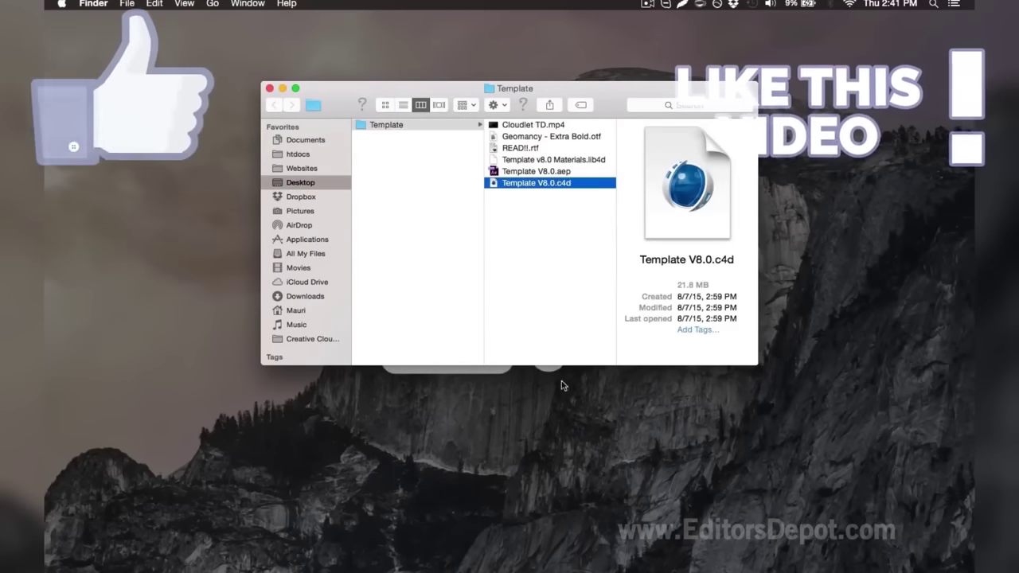
mouse_move(823, 568)
click(822, 567)
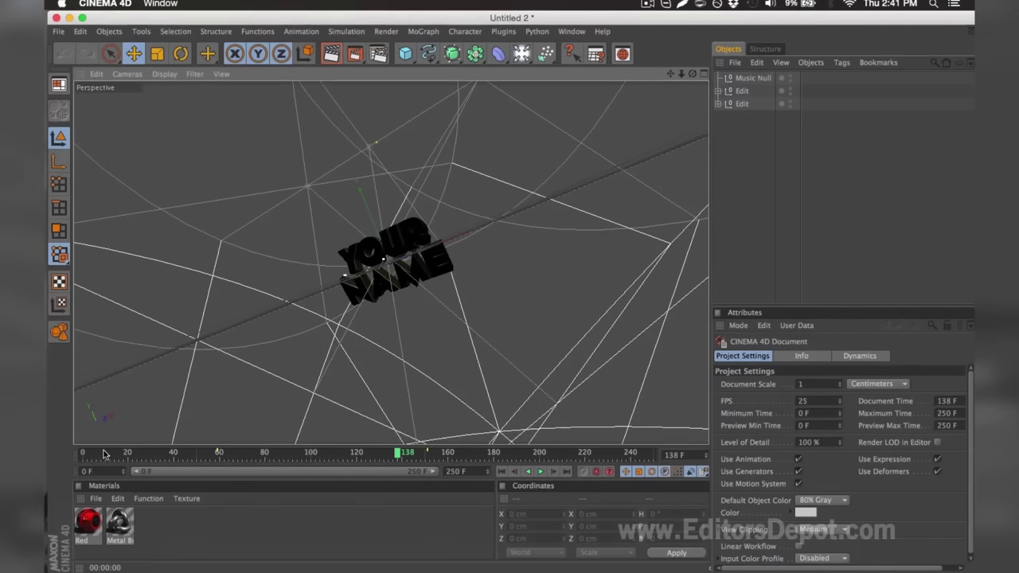
- Move the animation to frame 161 and expand both Edit groups
drag(103, 453, 451, 447)
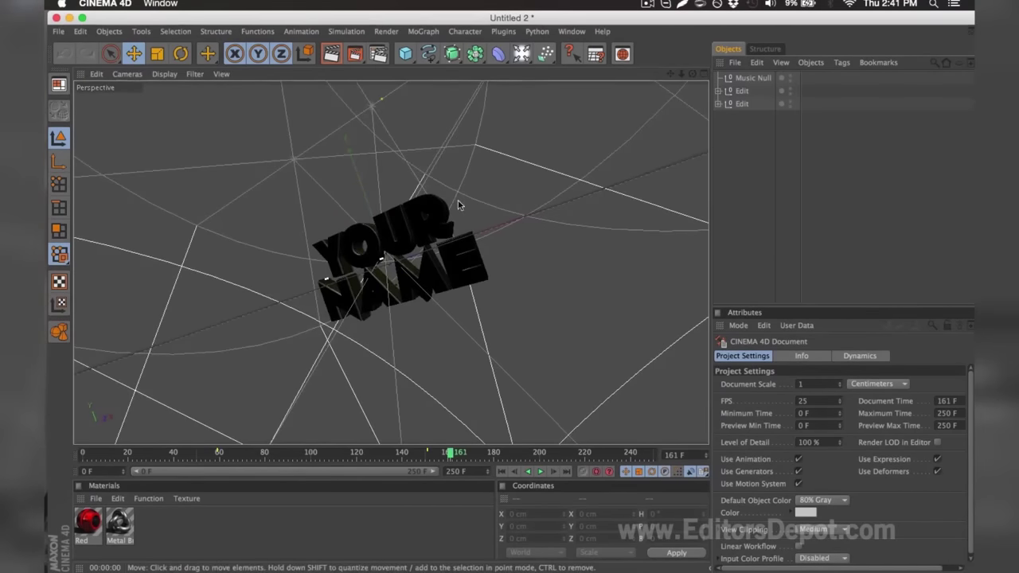
click(718, 91)
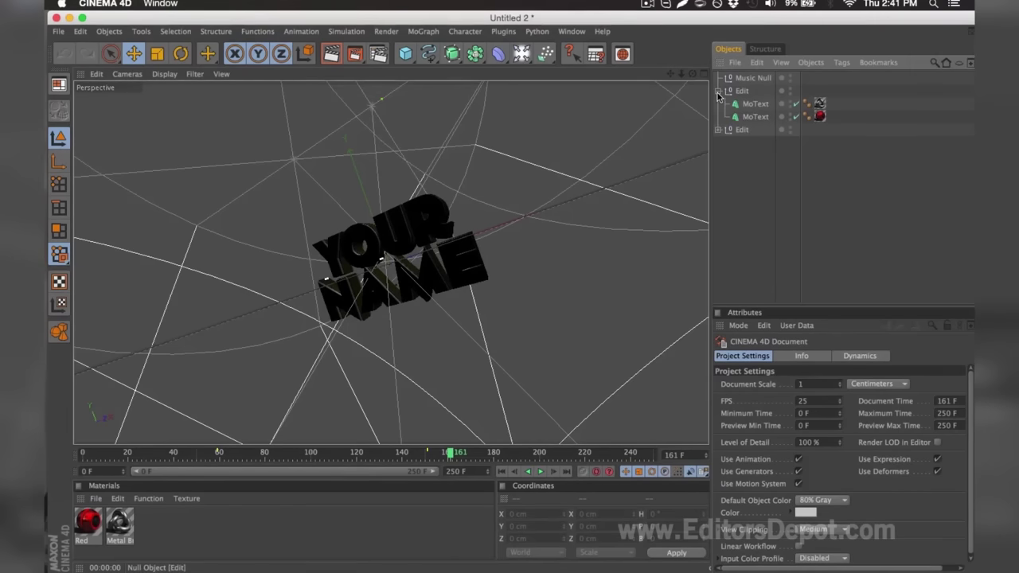
click(718, 129)
- Select MoText.1 holding NAME and check its font without changing it
click(742, 145)
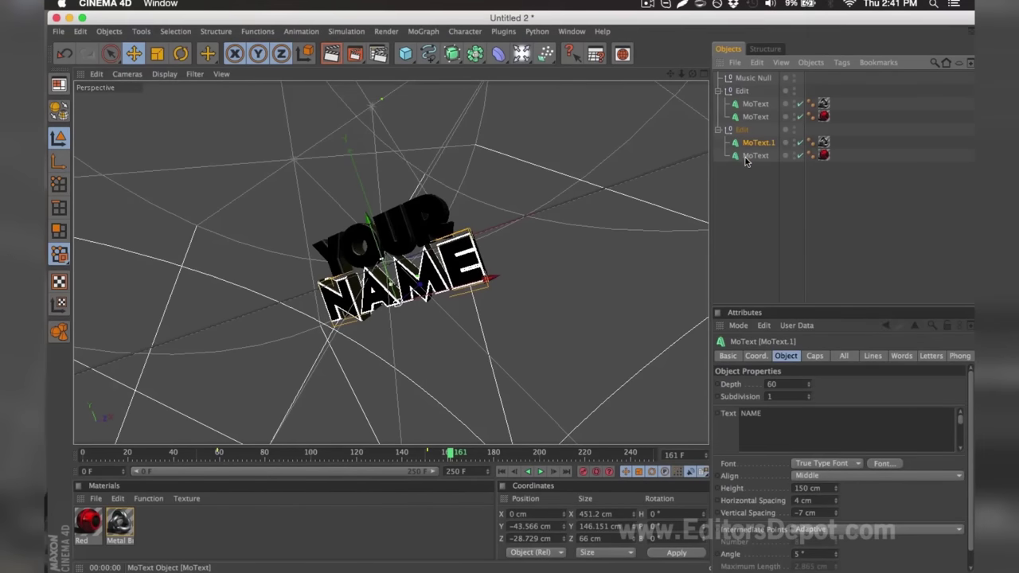
click(880, 464)
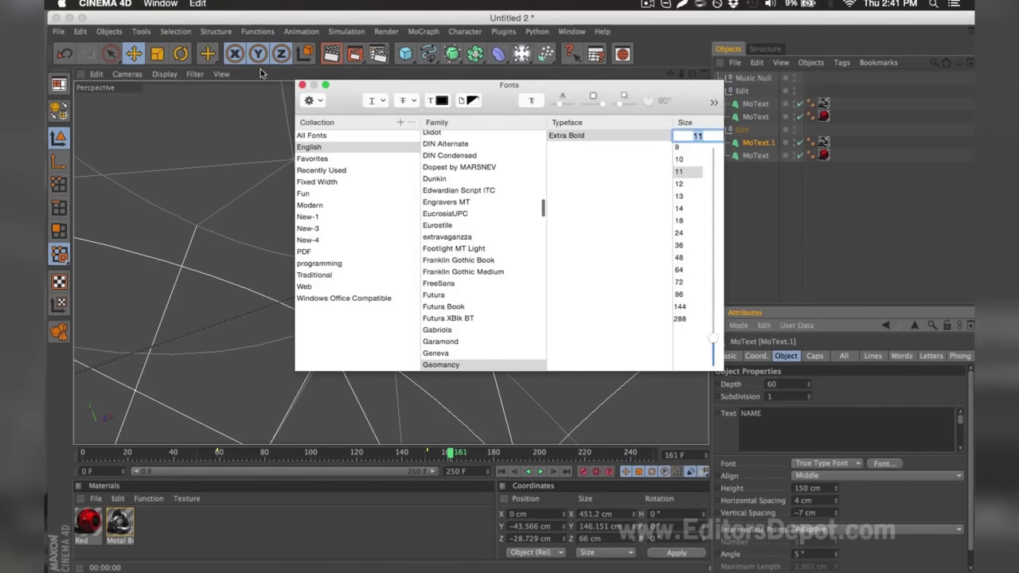
click(298, 87)
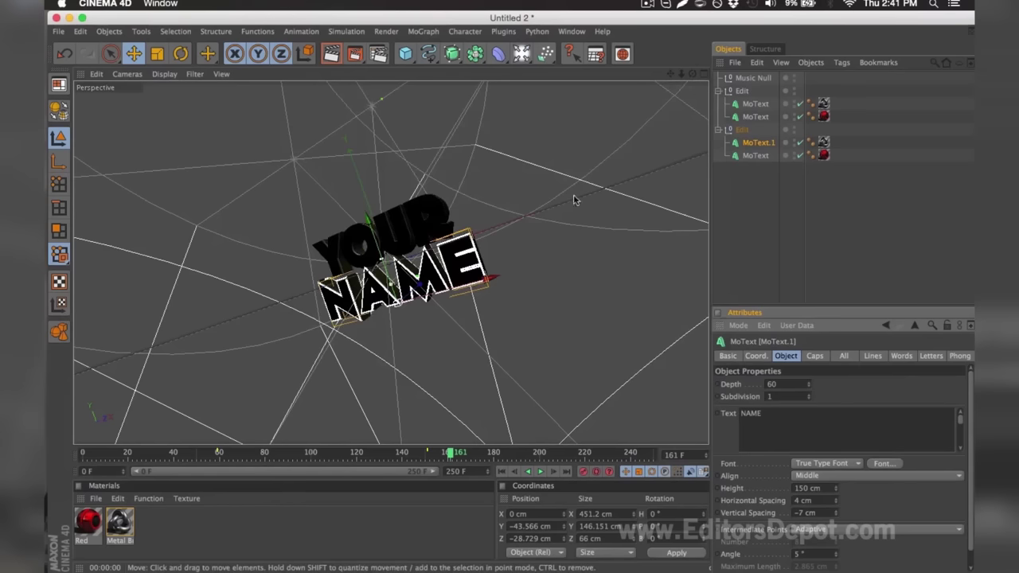
click(751, 261)
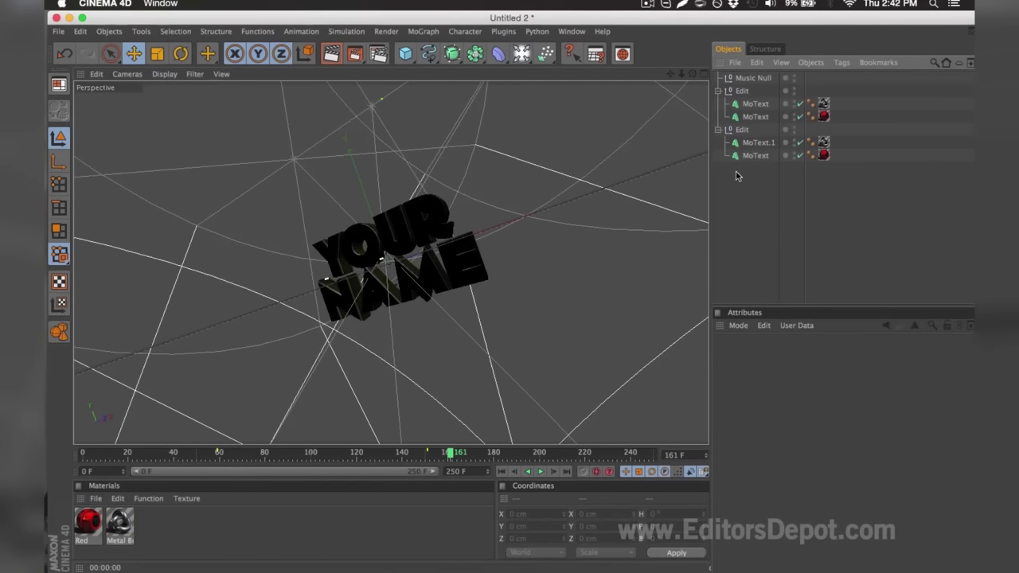
- Replace YOUR with EDITORS in both MoText objects, then render the active view as a preview
click(755, 104)
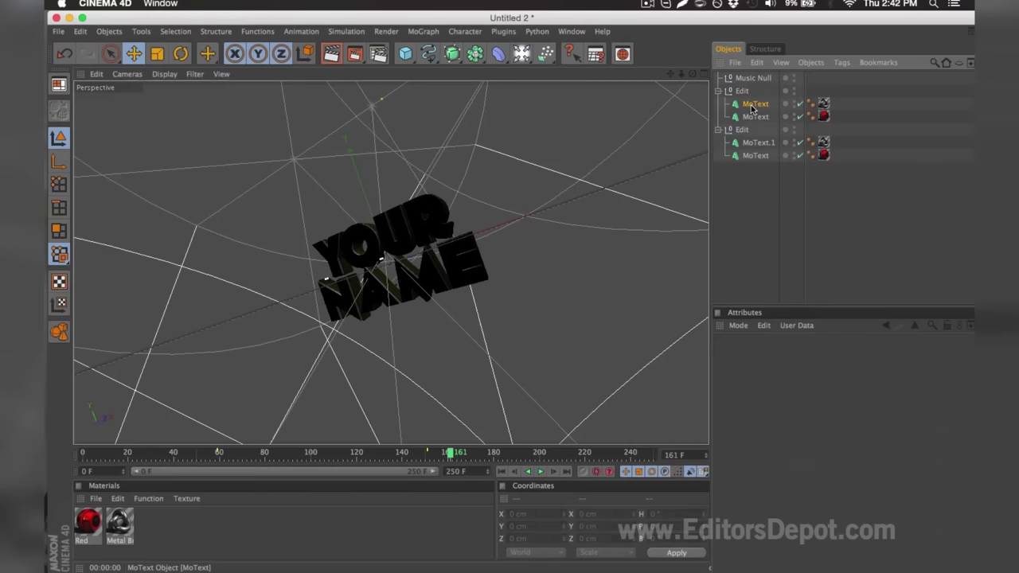
drag(789, 414, 712, 389)
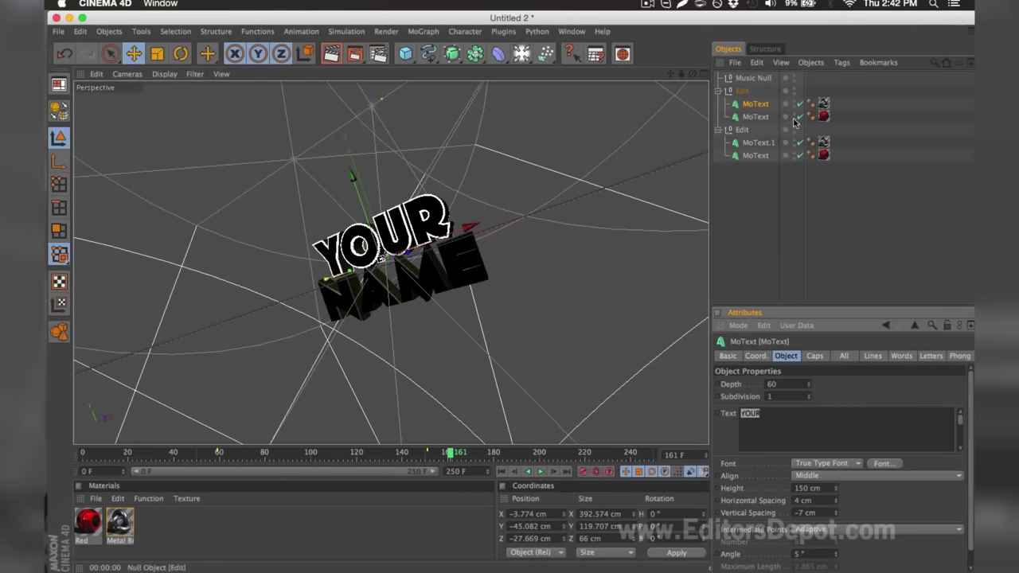
text(EDITORS)
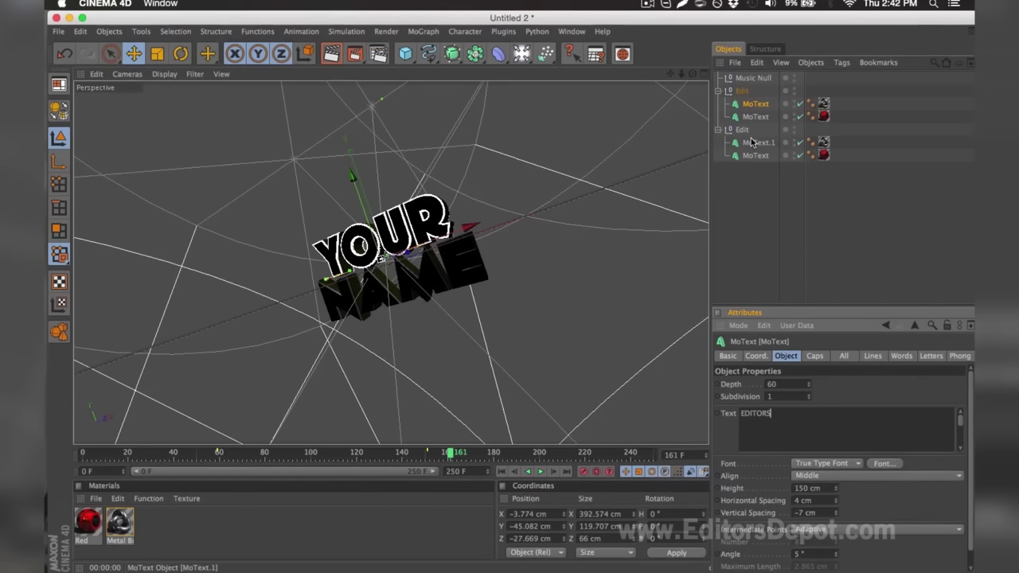
click(755, 117)
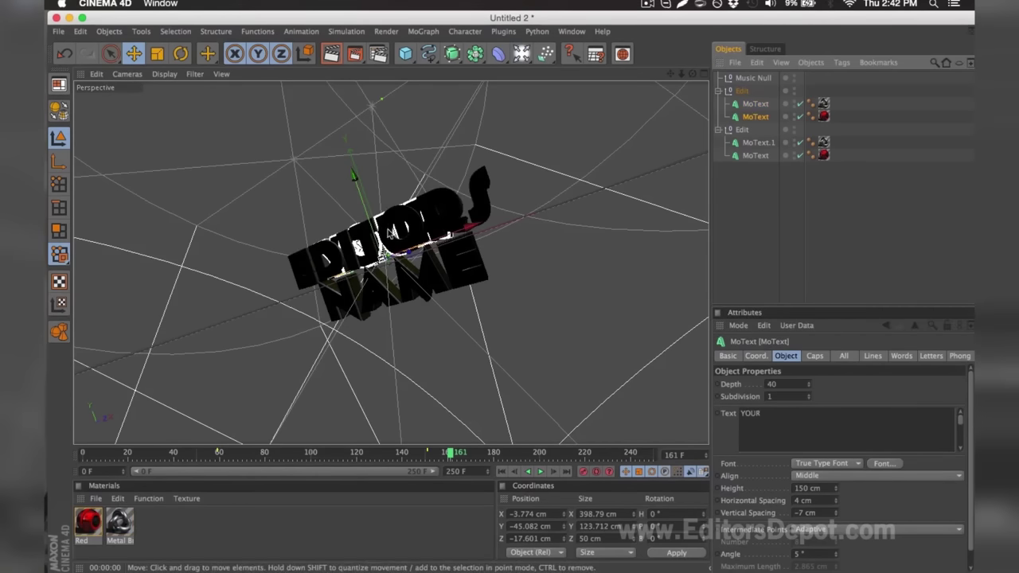
double_click(750, 413)
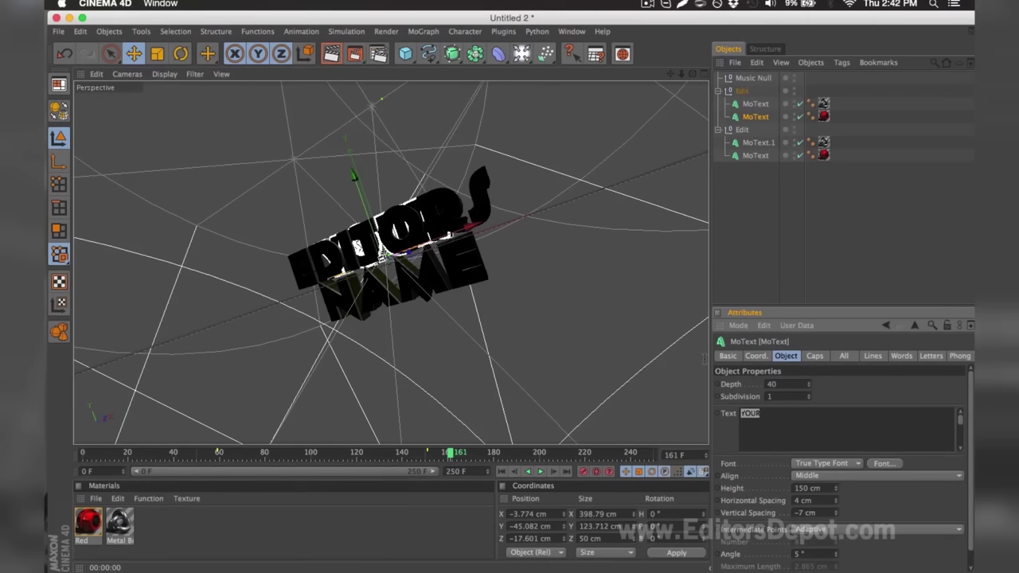
text(EDITORS)
click(760, 230)
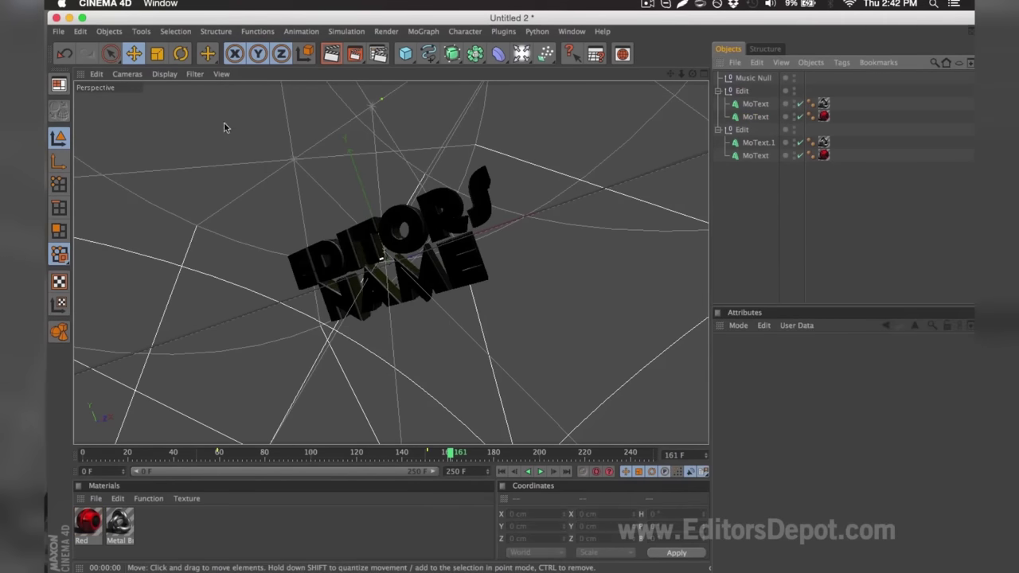
click(331, 55)
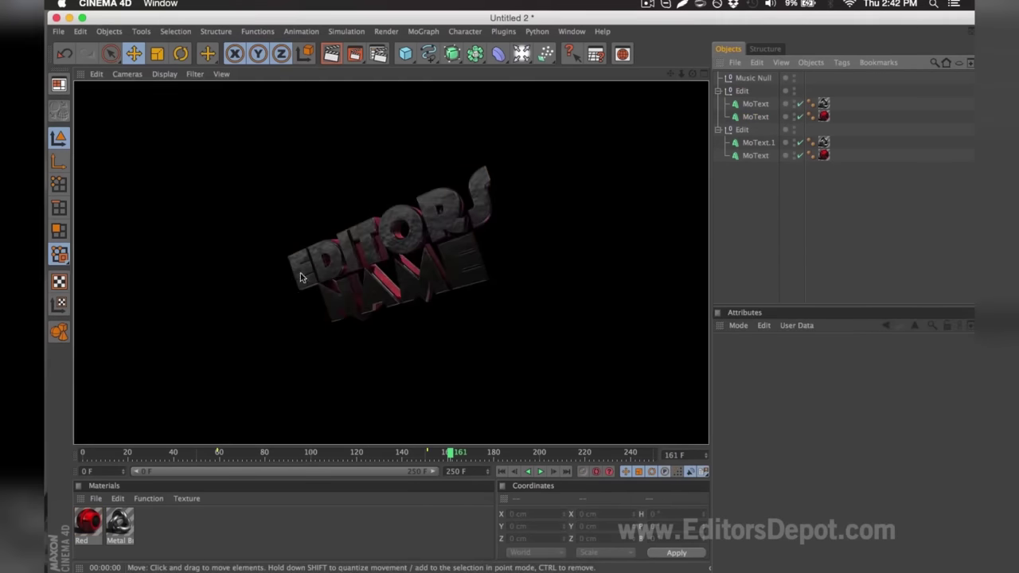
click(760, 142)
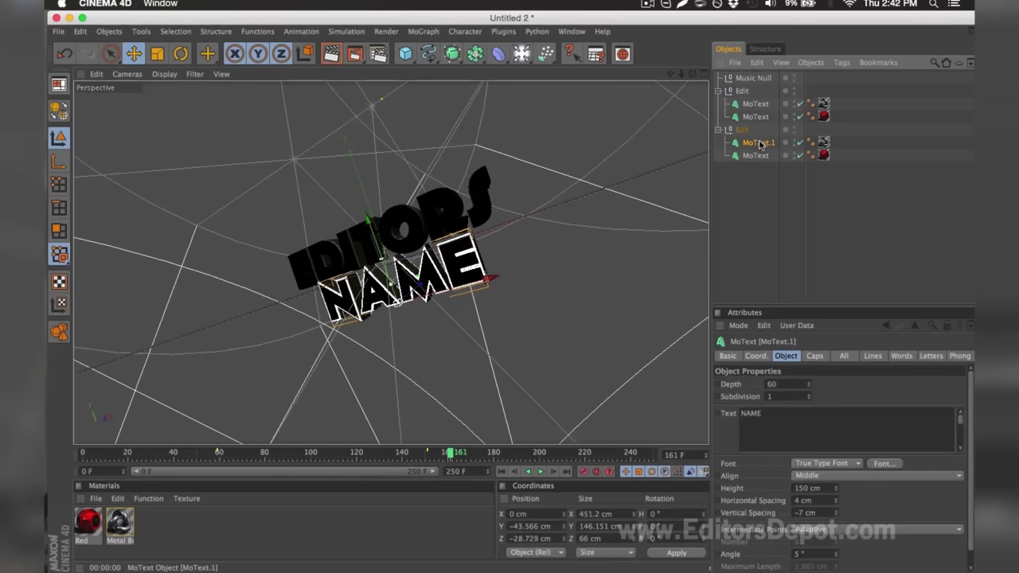
shift+click(758, 156)
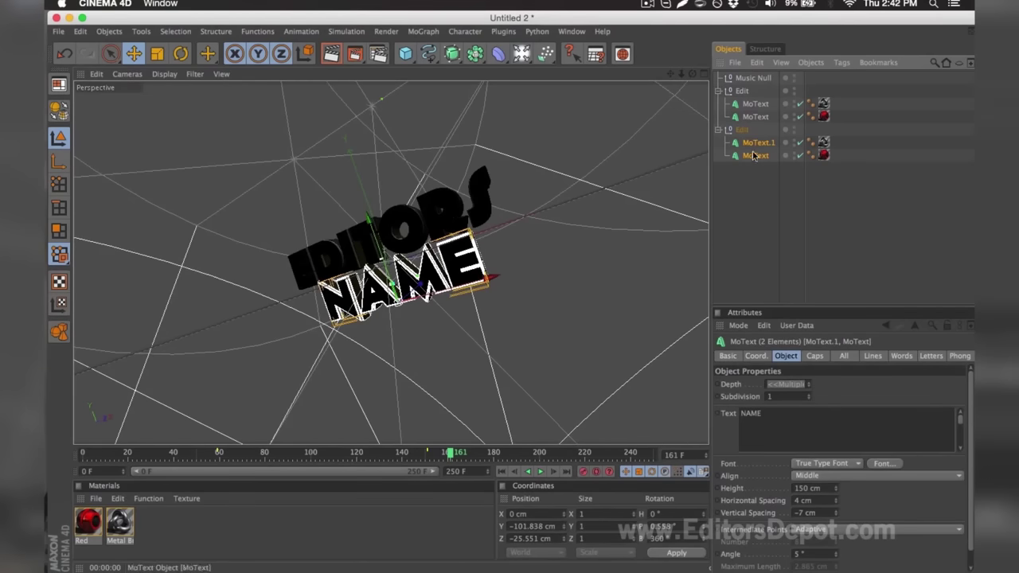
click(781, 425)
key(super+a)
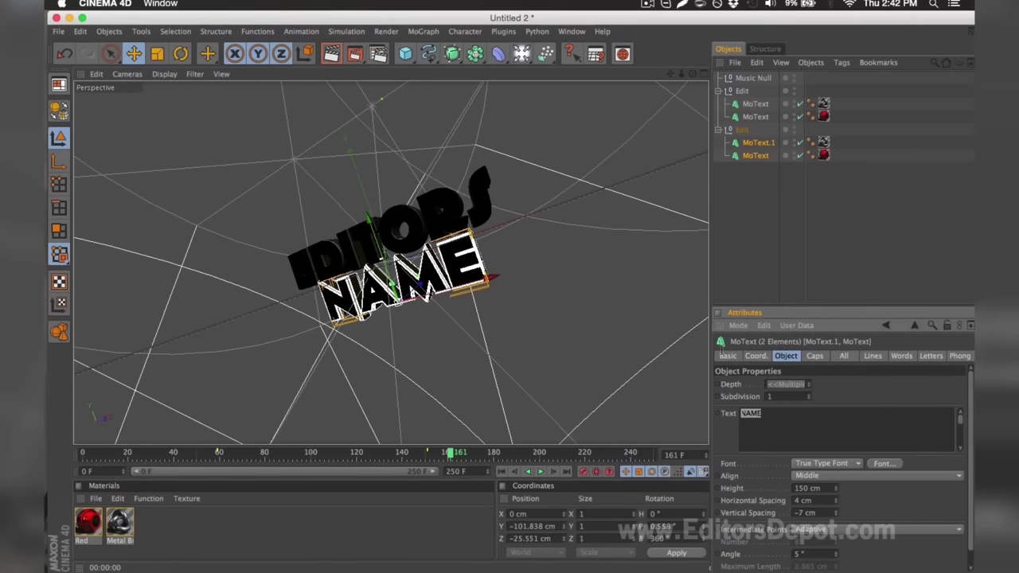
text(DEPOT)
click(726, 221)
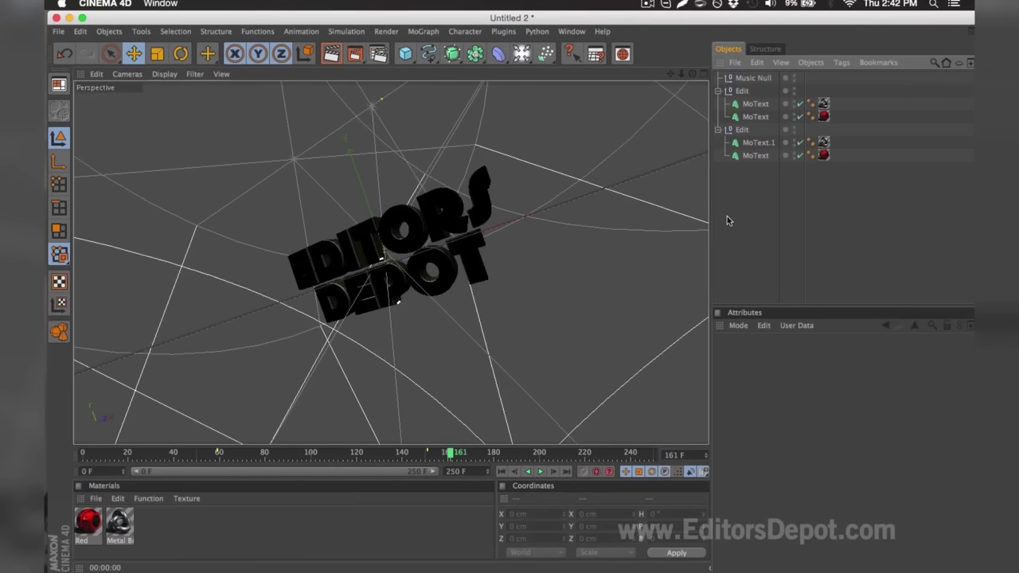
click(331, 54)
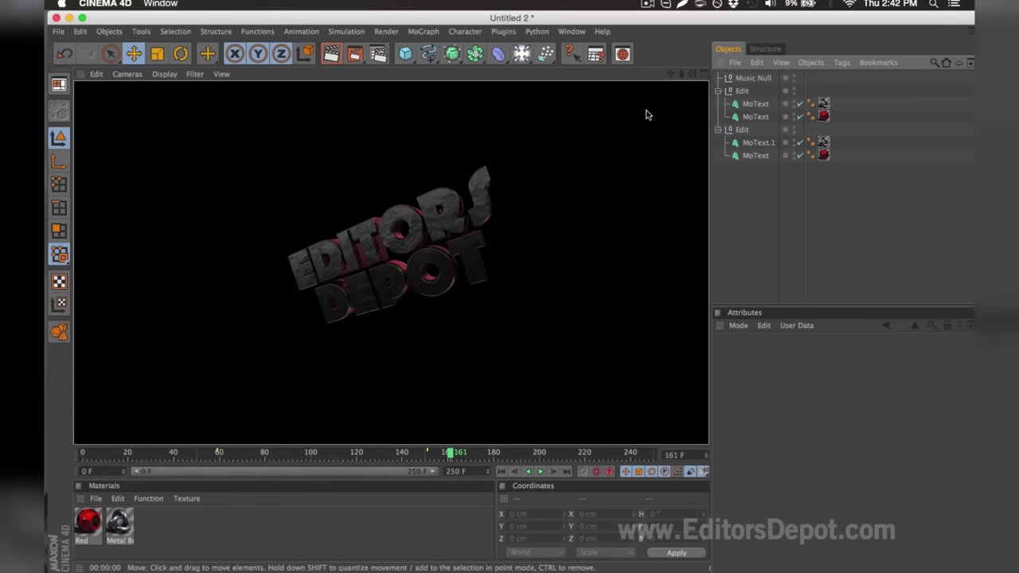
click(483, 156)
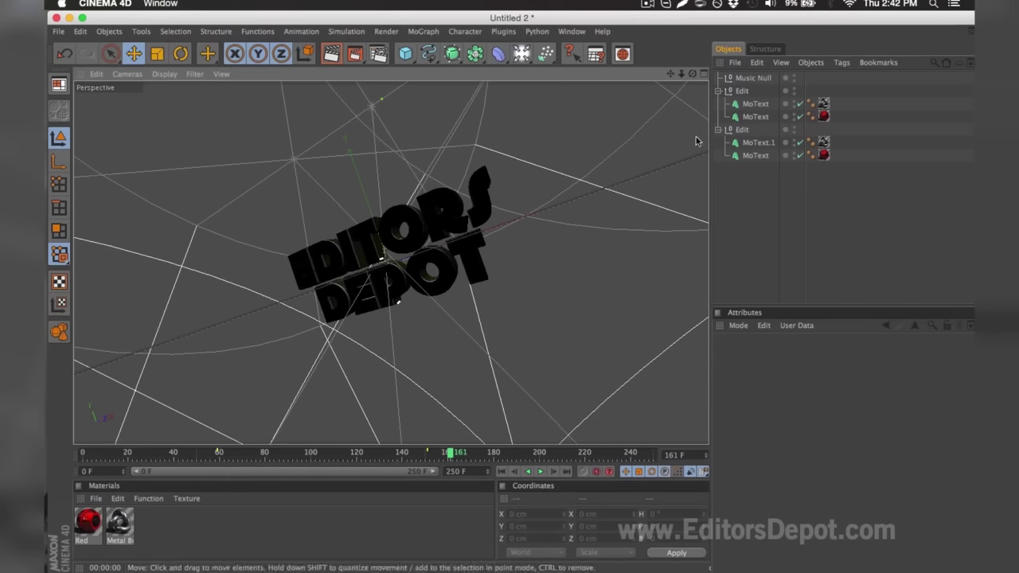
- Set the Red material's colour to magenta R 217, G 46, B 210
double_click(89, 523)
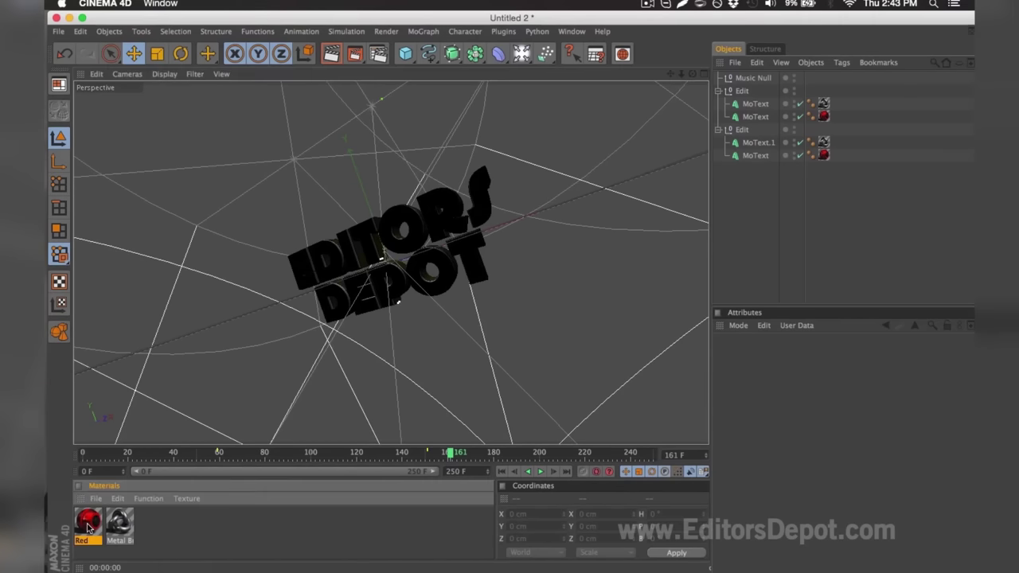
drag(555, 129, 650, 142)
drag(567, 142, 623, 155)
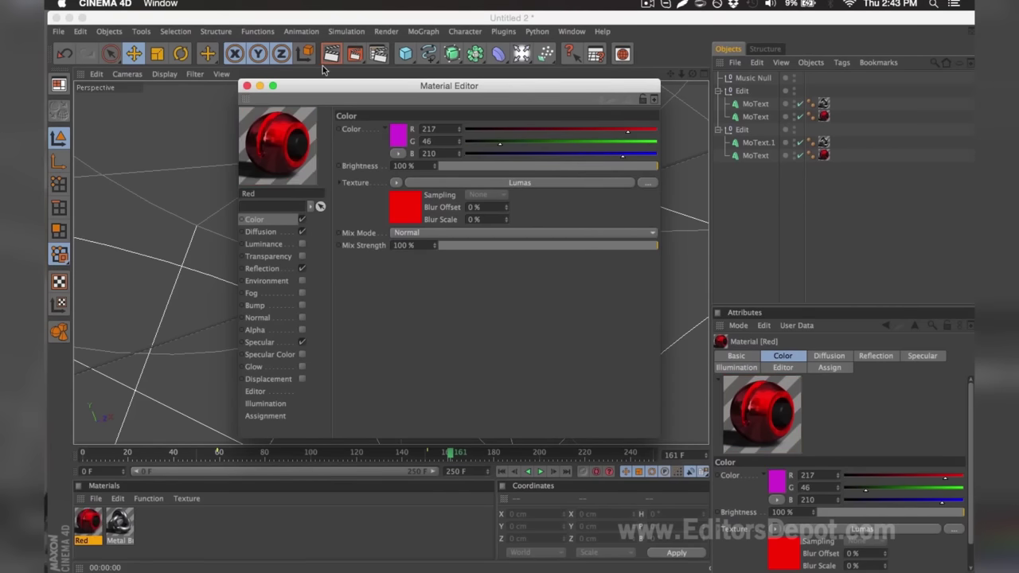
click(246, 86)
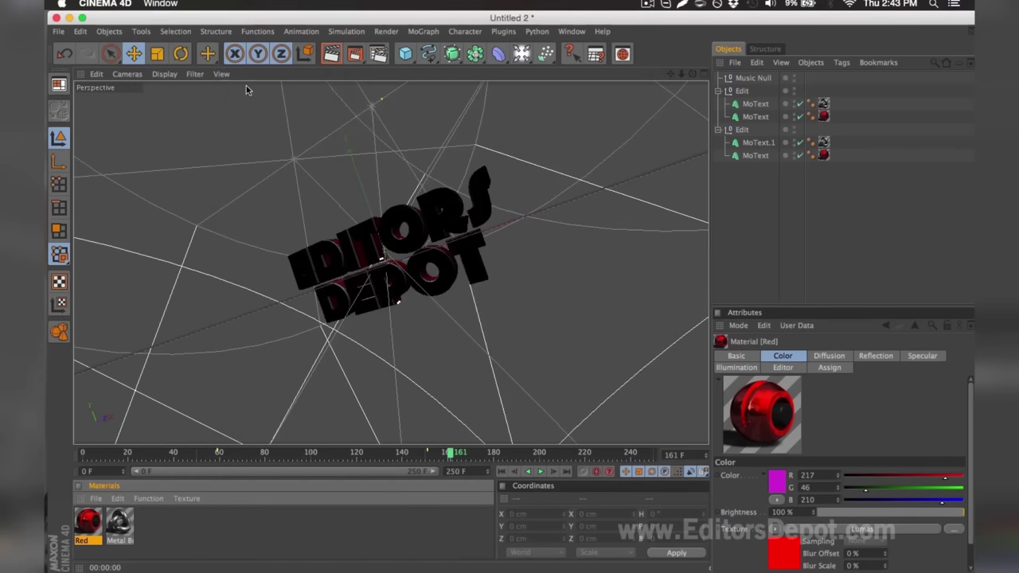
- In Render Settings, keep Frame Range at All Frames and PNG as the save format
click(378, 54)
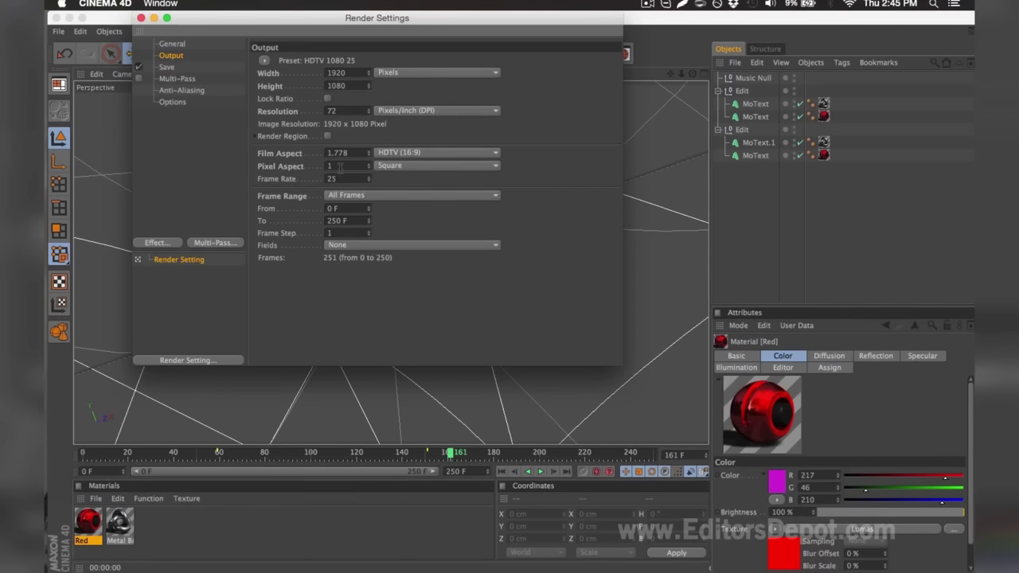
click(343, 196)
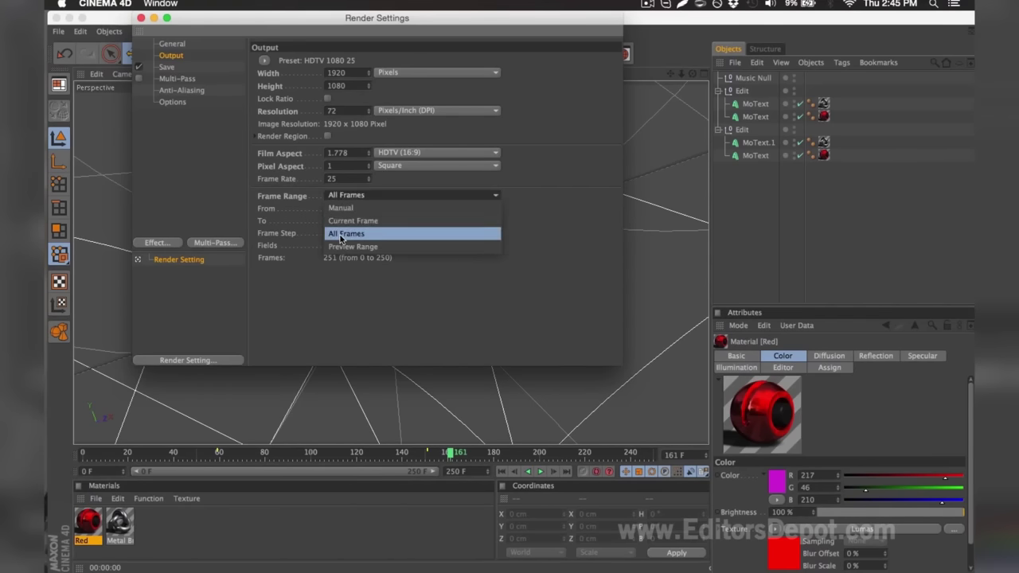
click(340, 235)
click(203, 69)
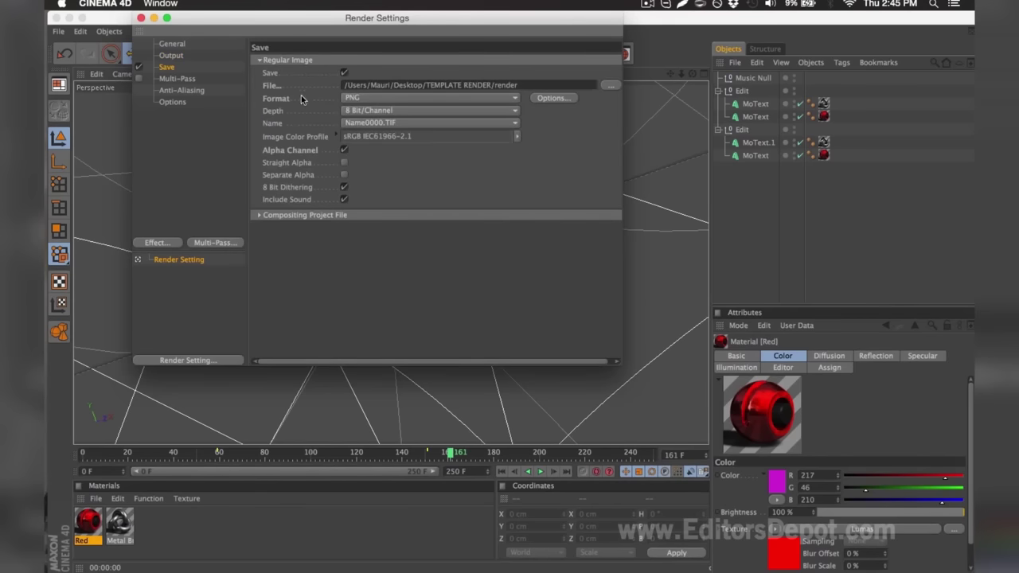
click(351, 98)
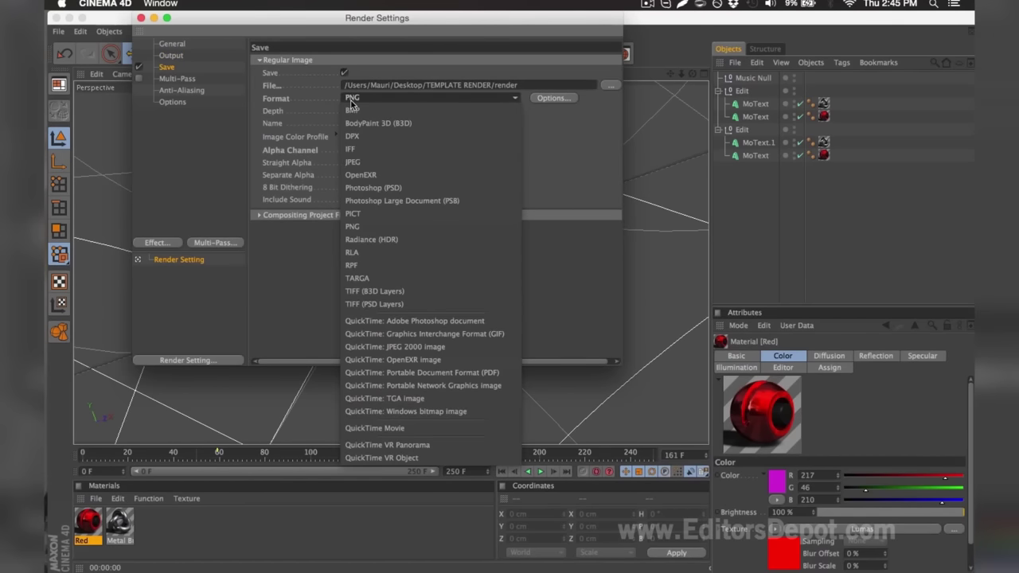
click(351, 99)
- Save the frames as 'render' in the Desktop's TEMPLATE RENDER folder and start rendering in the Picture Viewer
click(608, 84)
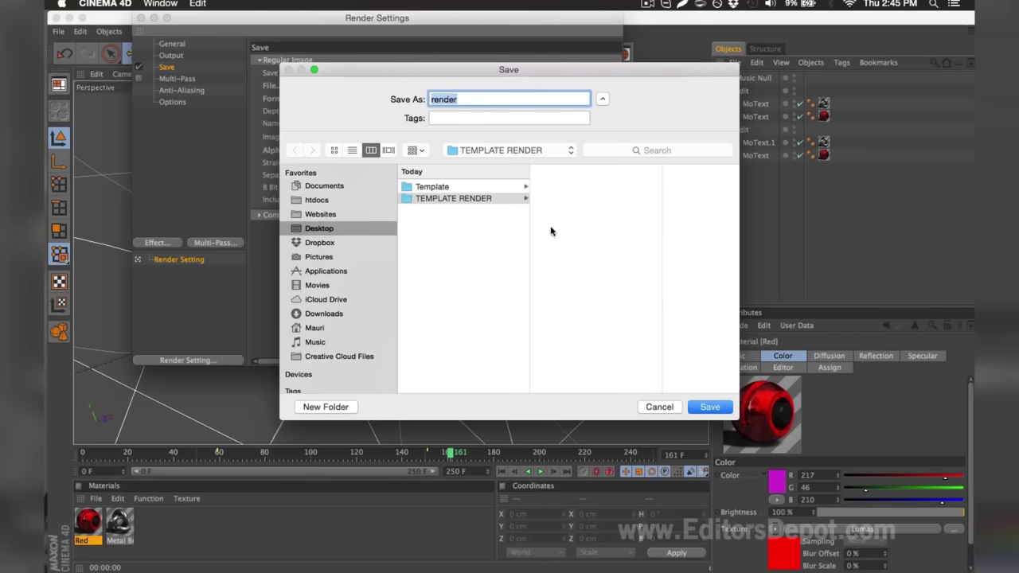
click(464, 99)
drag(464, 99, 432, 100)
key(Return)
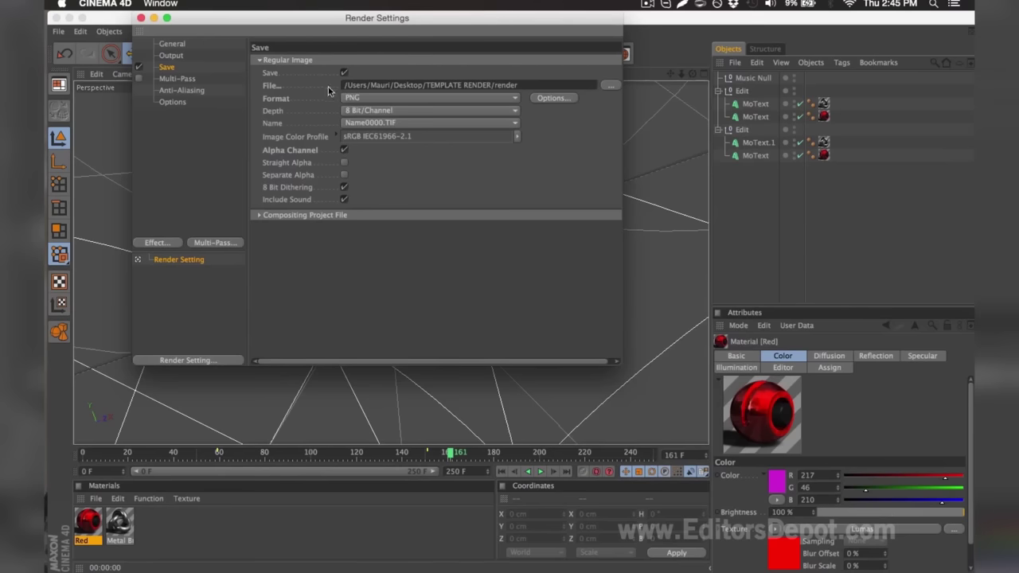
click(141, 18)
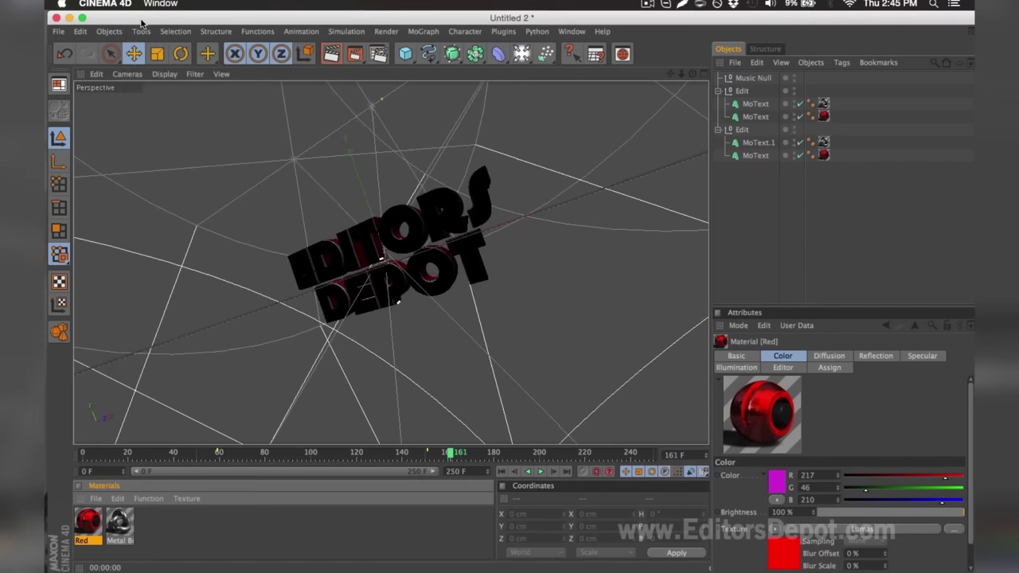
click(355, 56)
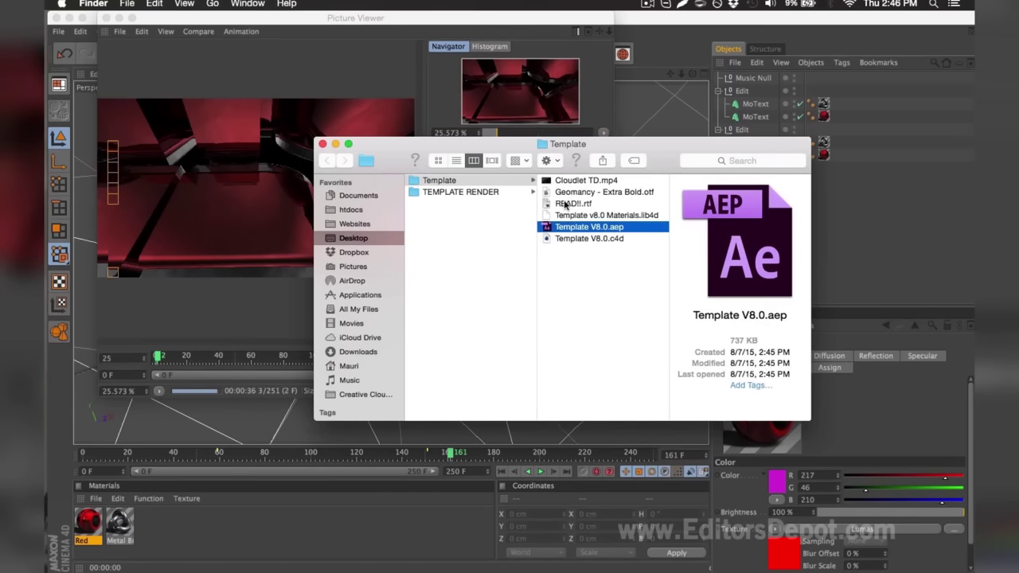
- Open Template V8.0.aep, accepting the version conversion and dismissing the missing-files warning
double_click(584, 229)
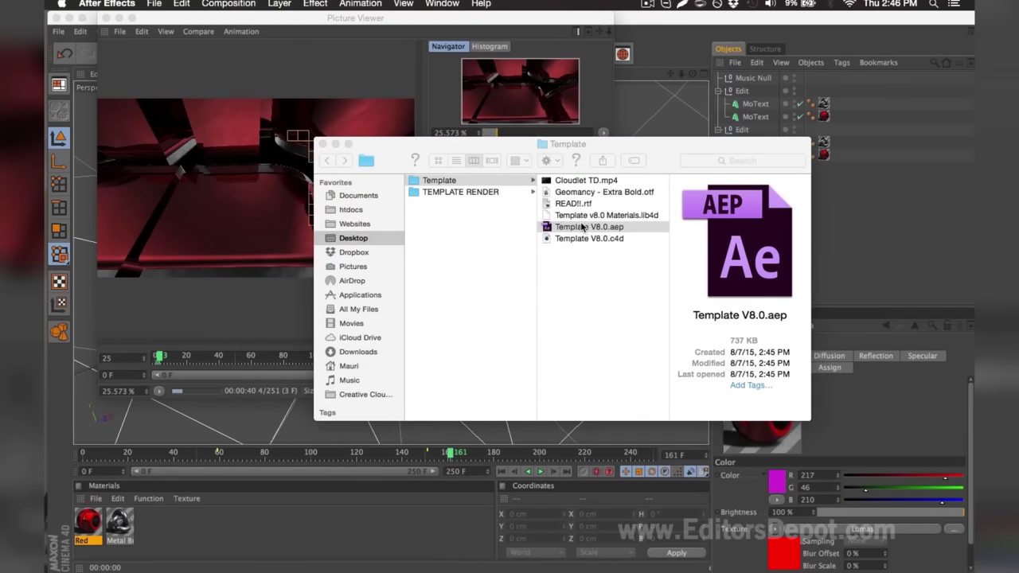
click(647, 316)
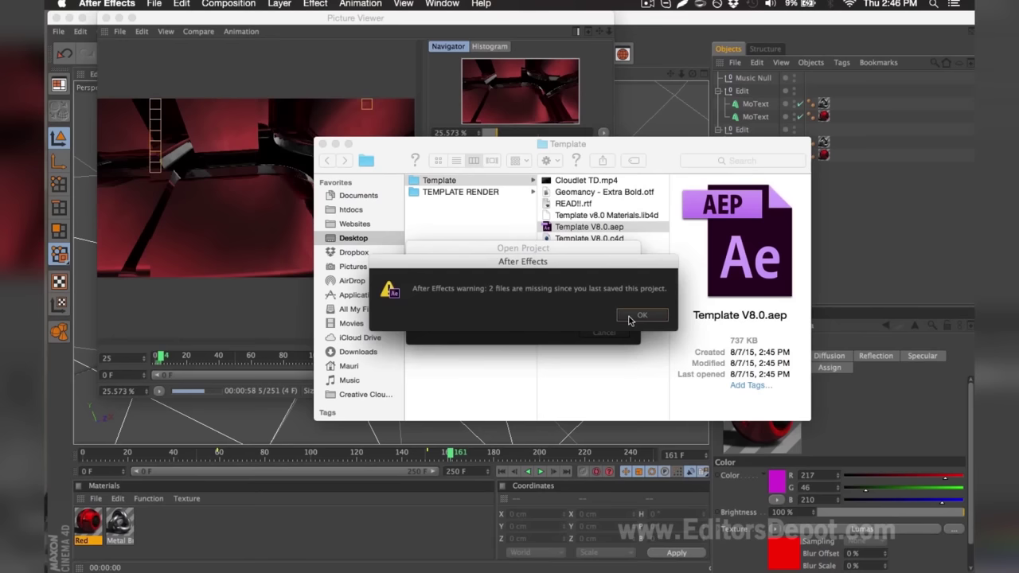
click(636, 316)
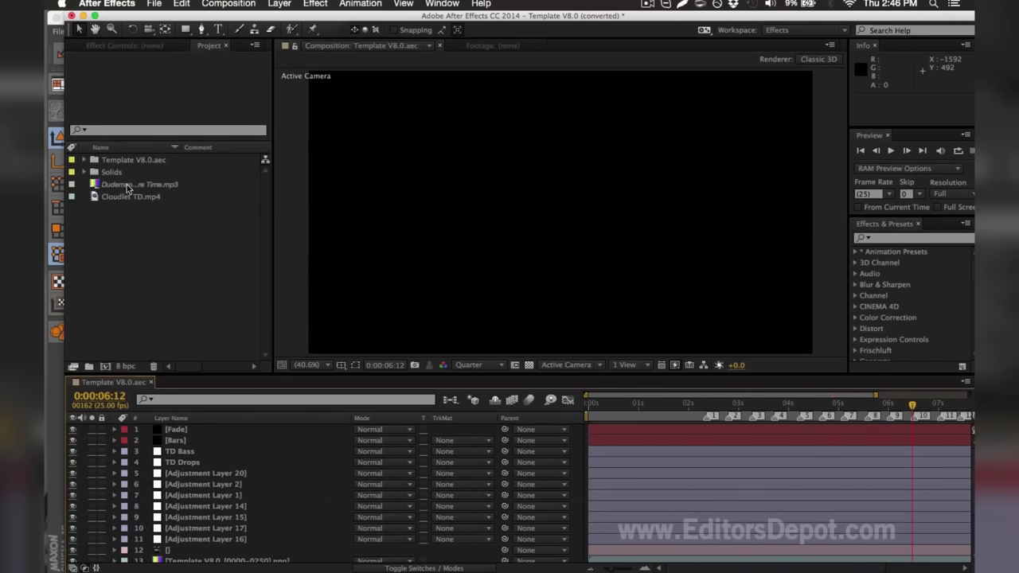
click(119, 185)
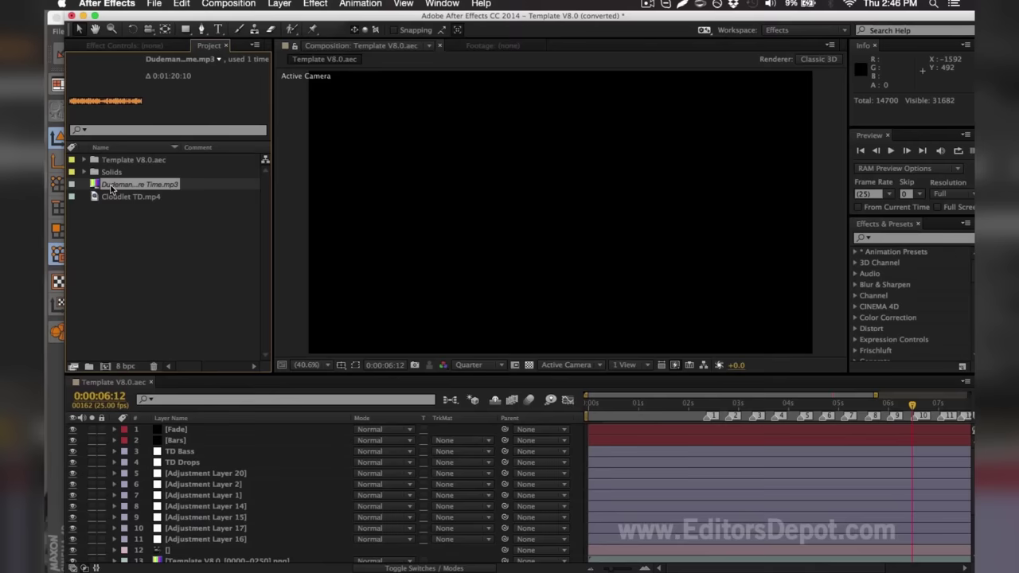
double_click(112, 188)
click(294, 151)
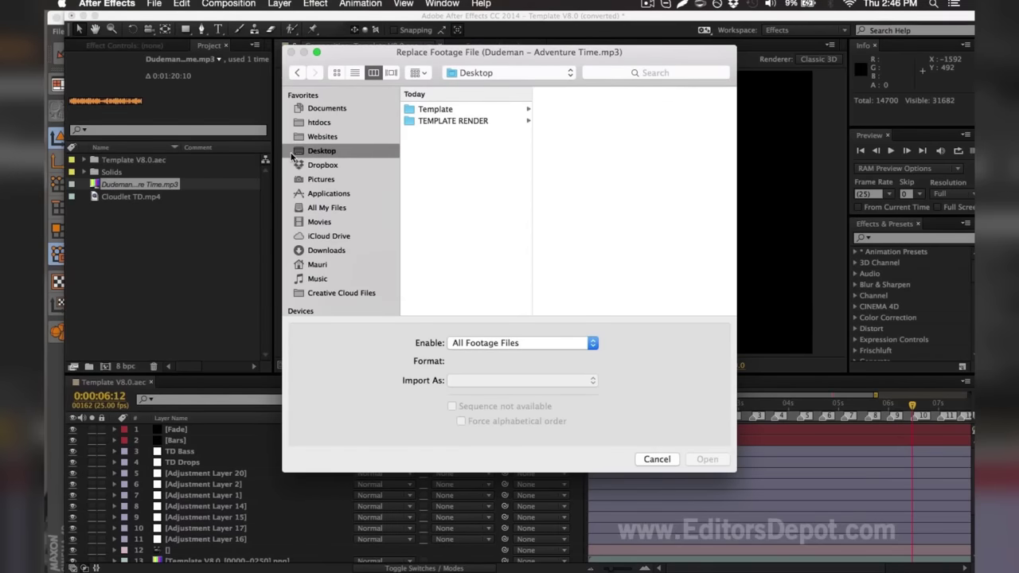
click(417, 110)
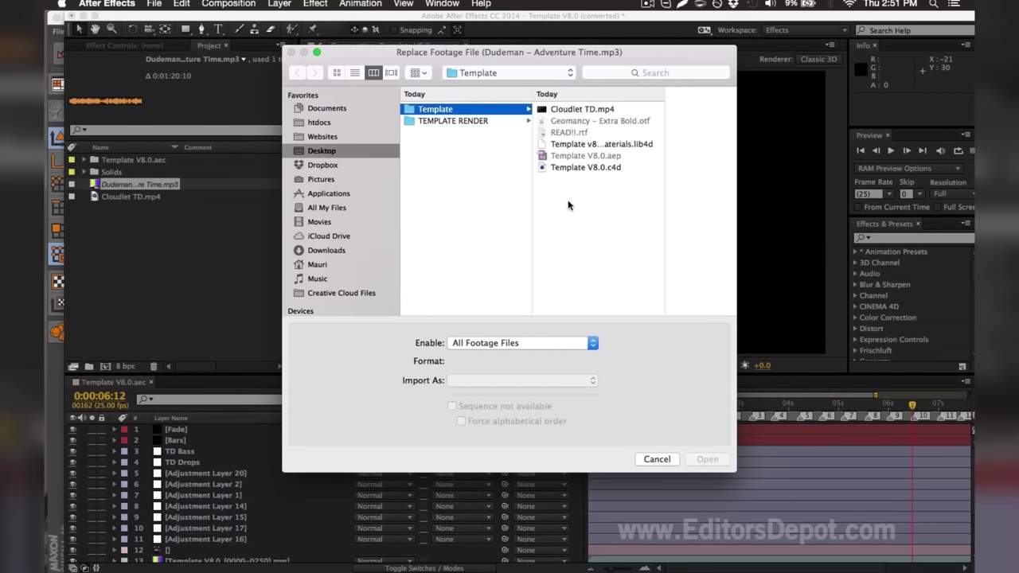
key(Escape)
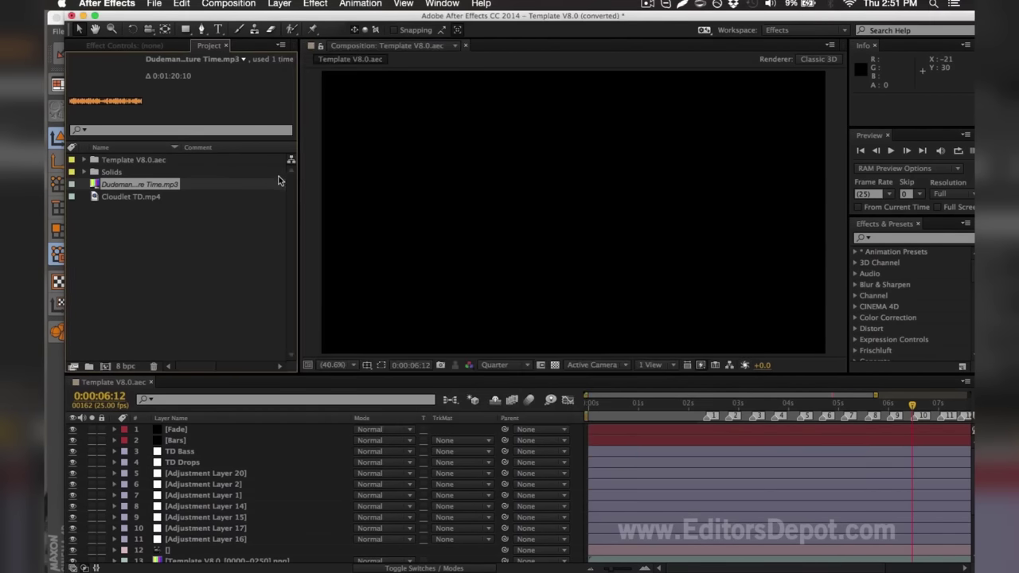
- Rename the music file item in the Project panel
right_click(180, 188)
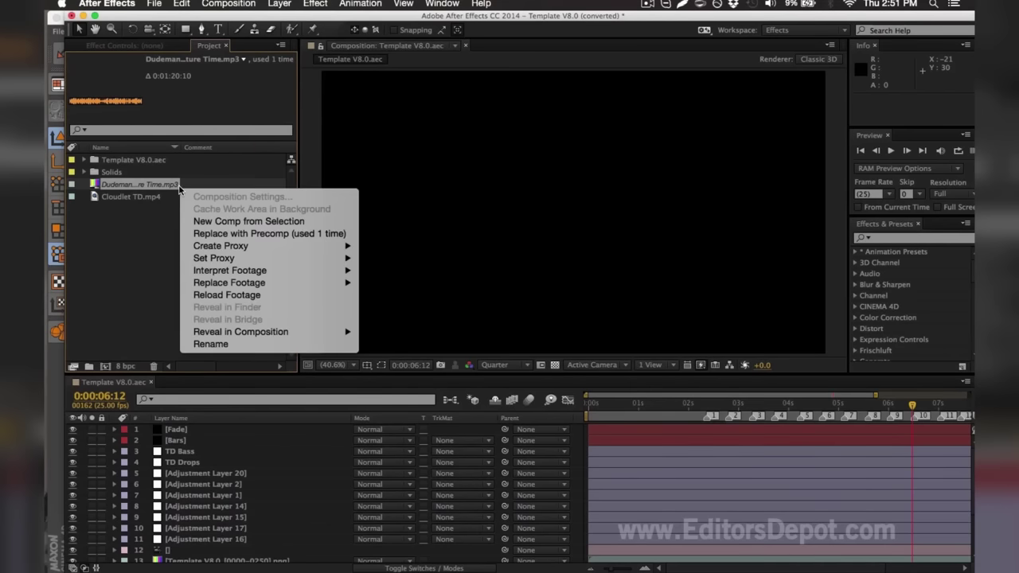
click(219, 344)
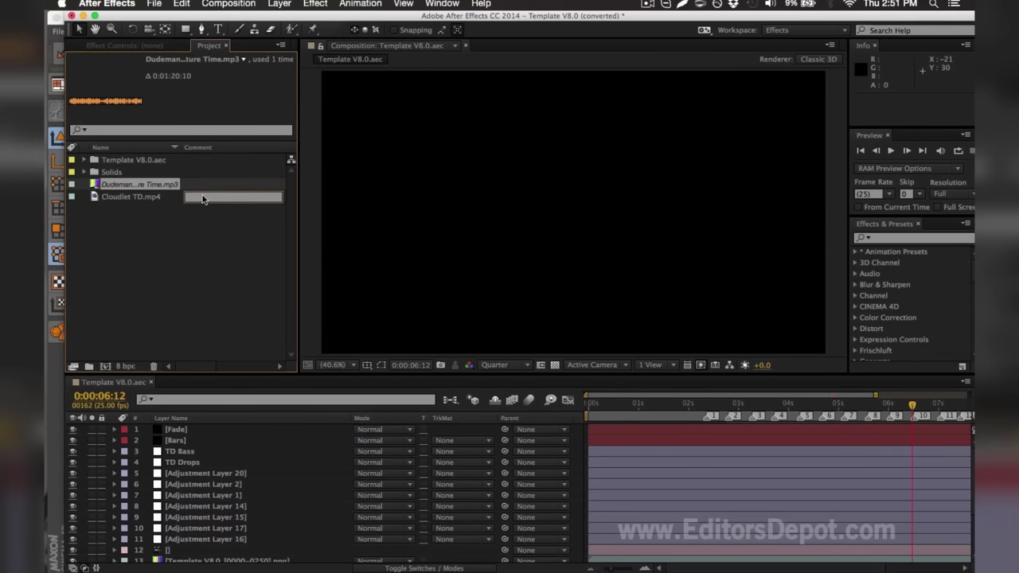
click(204, 232)
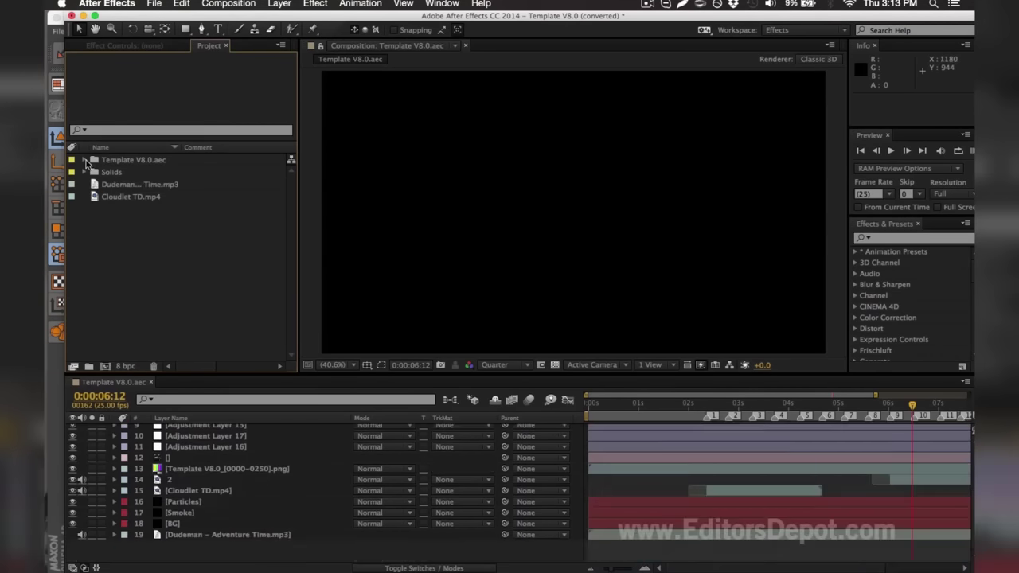
- Expand the Template V8.0.aec folder and select the Template V8.0_[0000-0250].png sequence
click(111, 186)
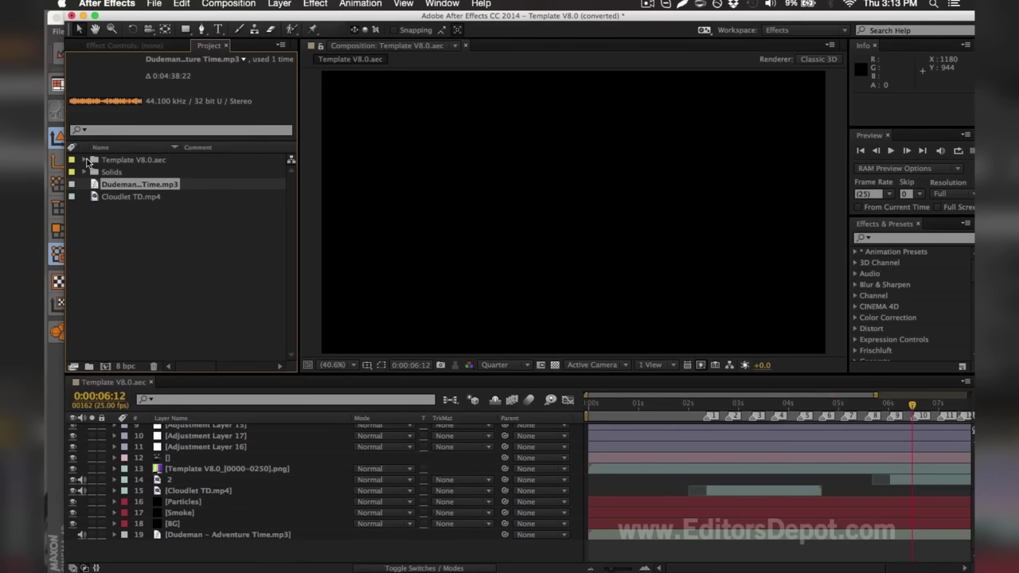
click(86, 160)
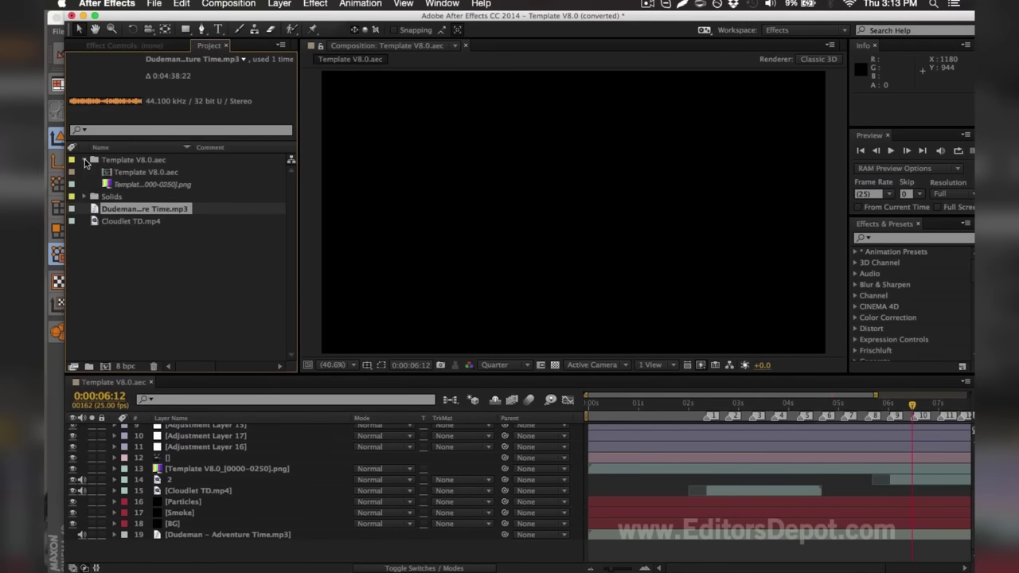
click(124, 185)
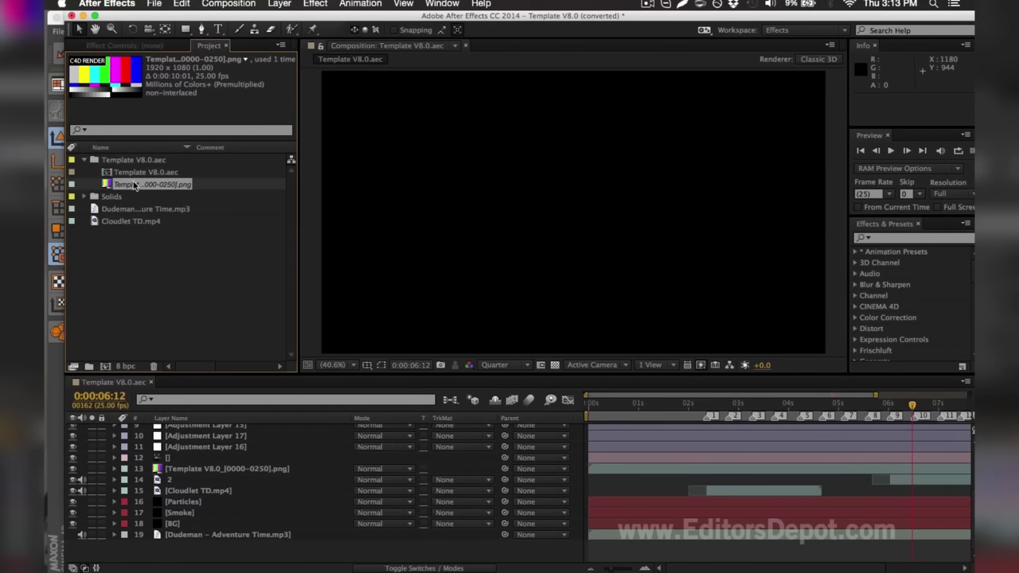
- Replace the template footage with render0000–render0250 from TEMPLATE RENDER, imported as a PNG sequence
key(super+h)
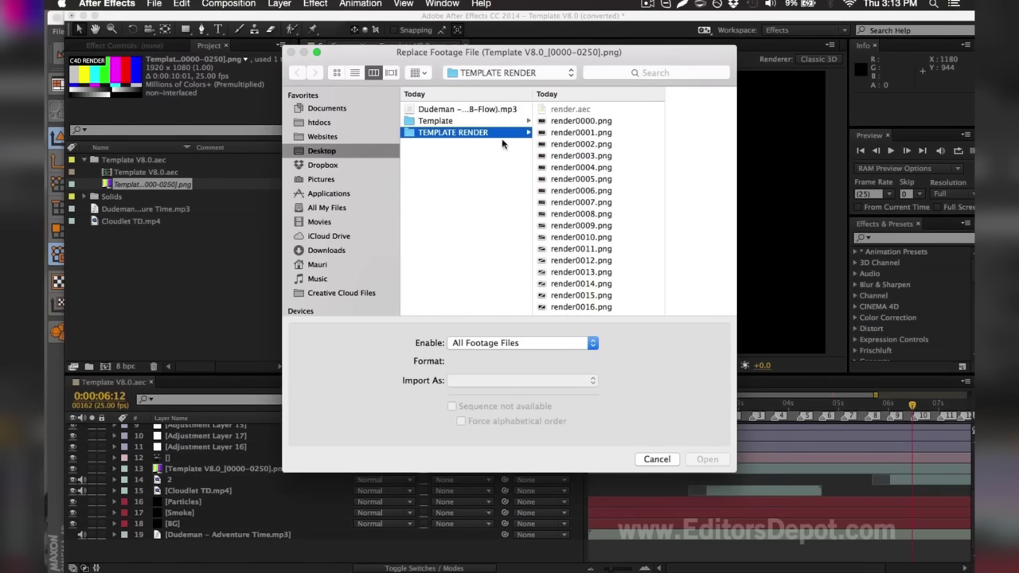
click(576, 121)
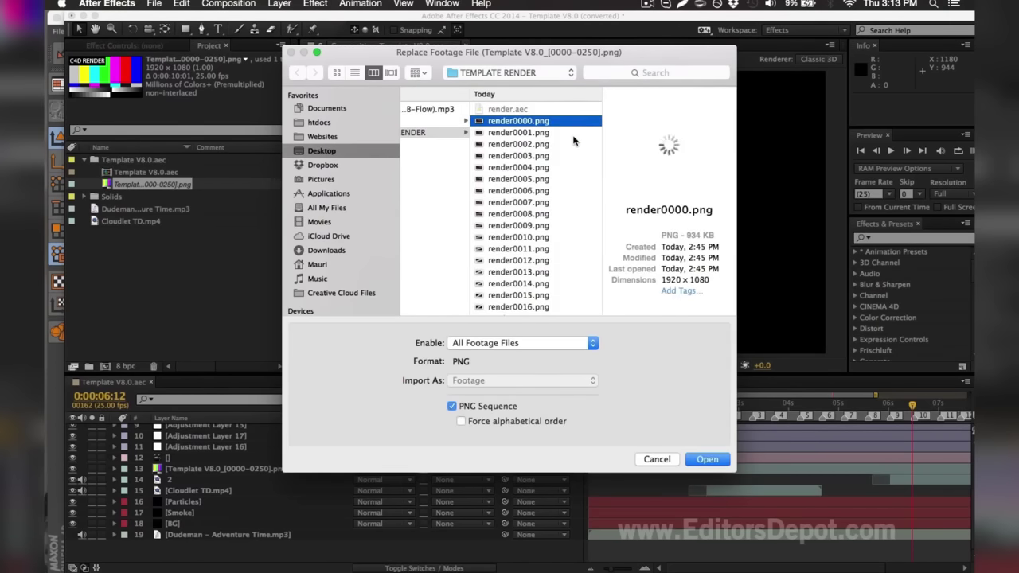
scroll(573, 140, down, 3)
drag(598, 236, 598, 350)
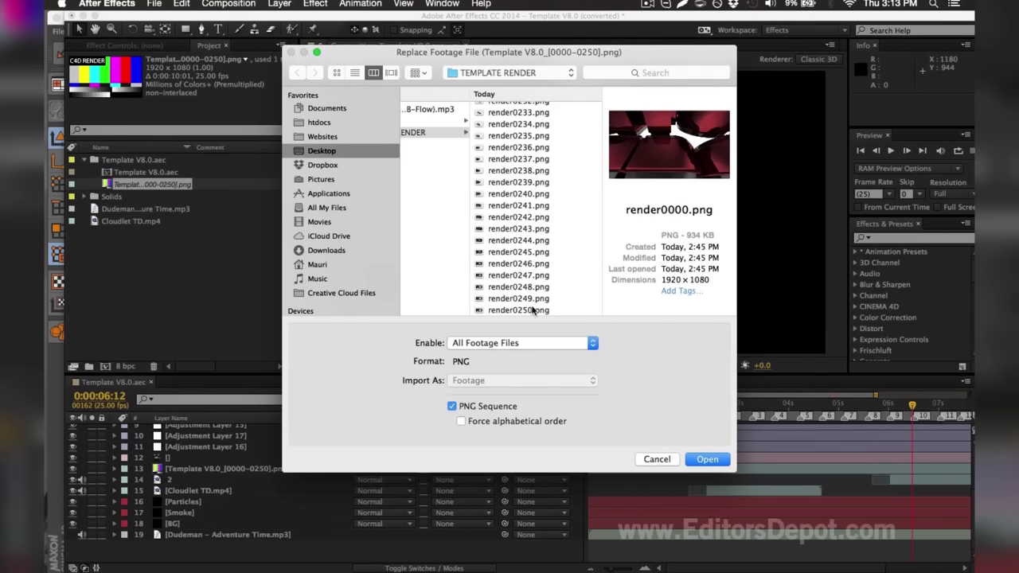
shift+click(534, 311)
scroll(525, 199, up, 5)
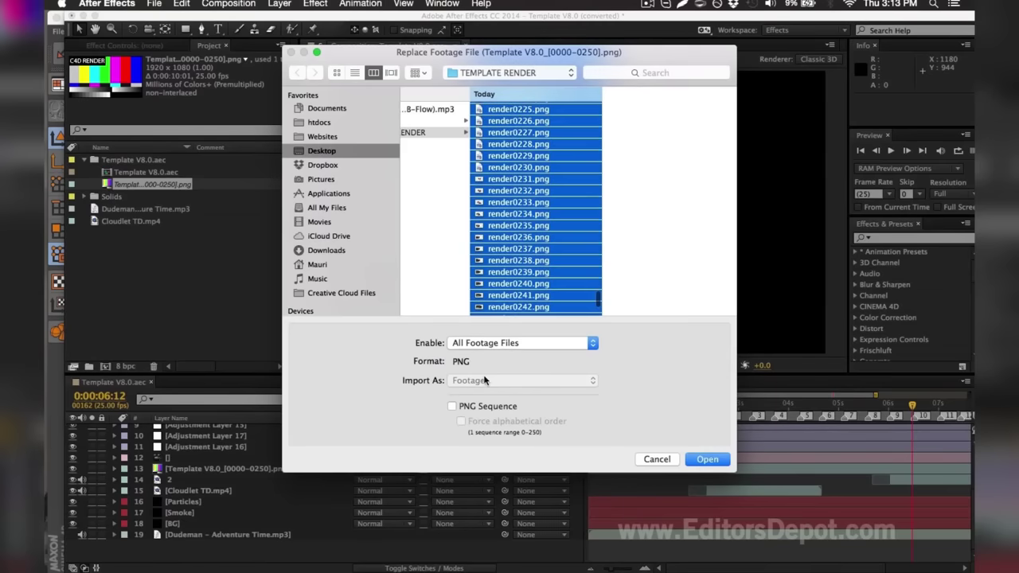
click(468, 406)
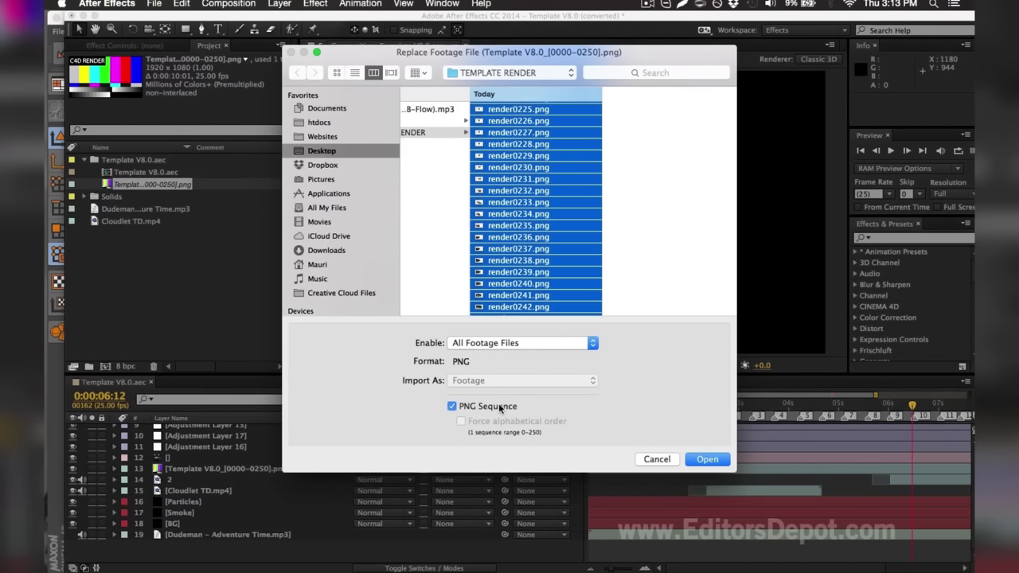
click(714, 460)
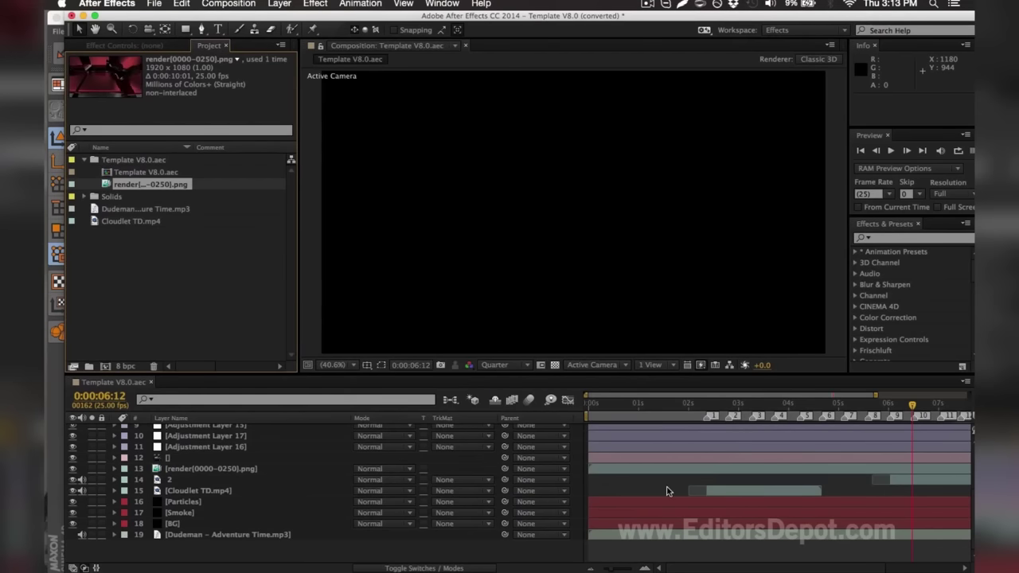
scroll(657, 470, up, 5)
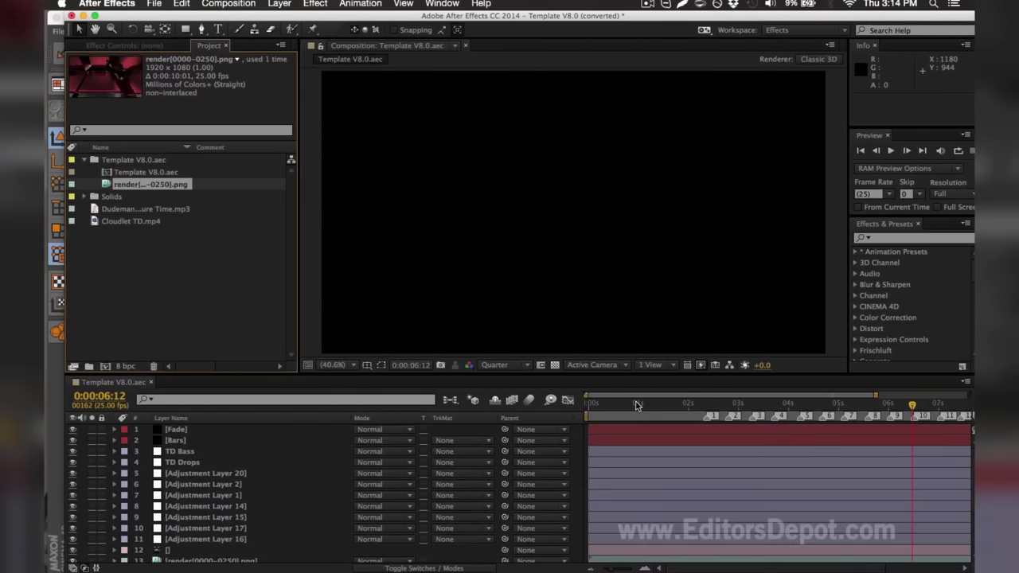
- At 0:00:02:04, select Adjustment Layer 16 through Adjustment Layer 20 (layers 5–11)
click(647, 404)
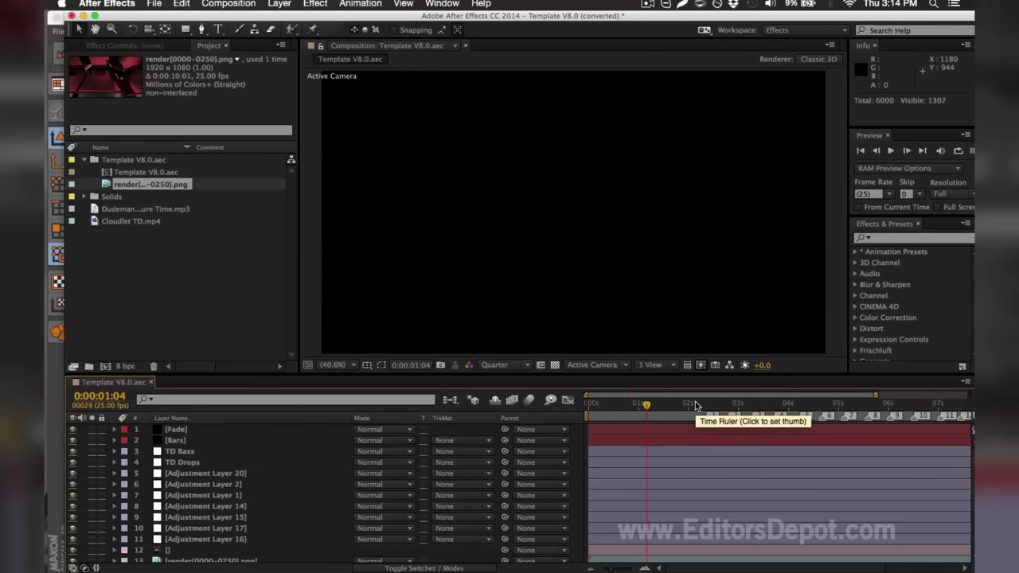
click(695, 404)
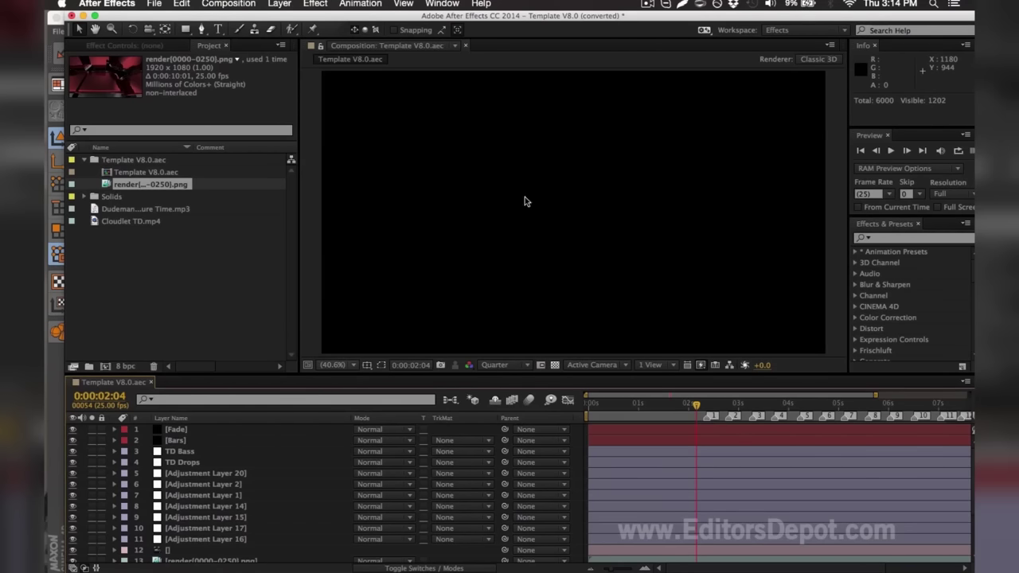
click(170, 452)
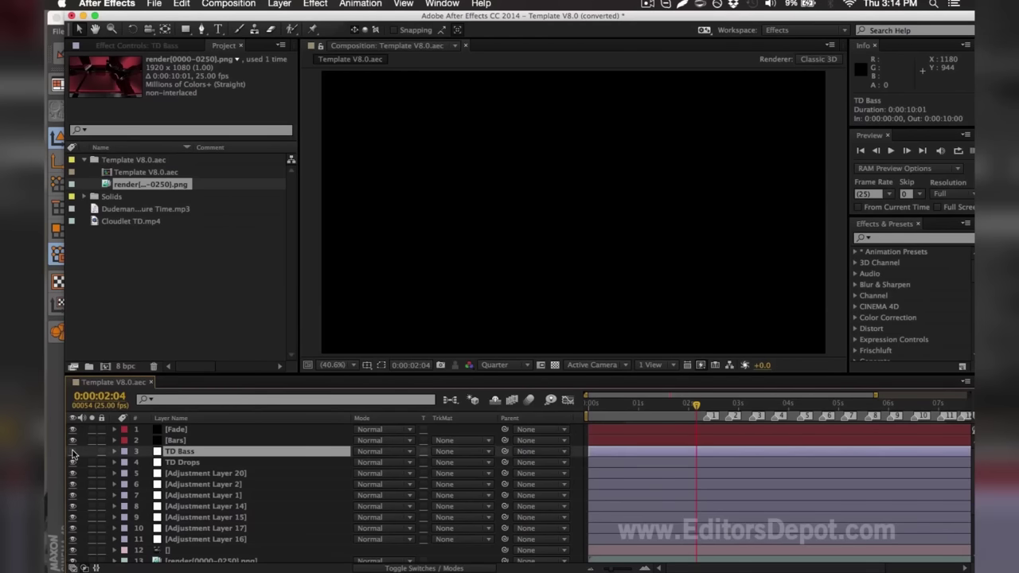
click(195, 541)
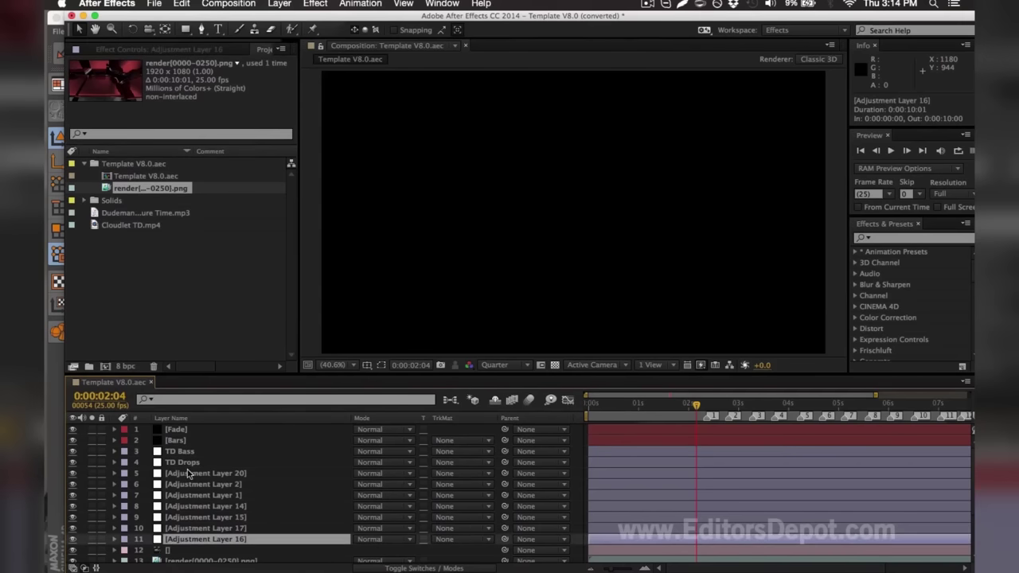
shift+click(184, 474)
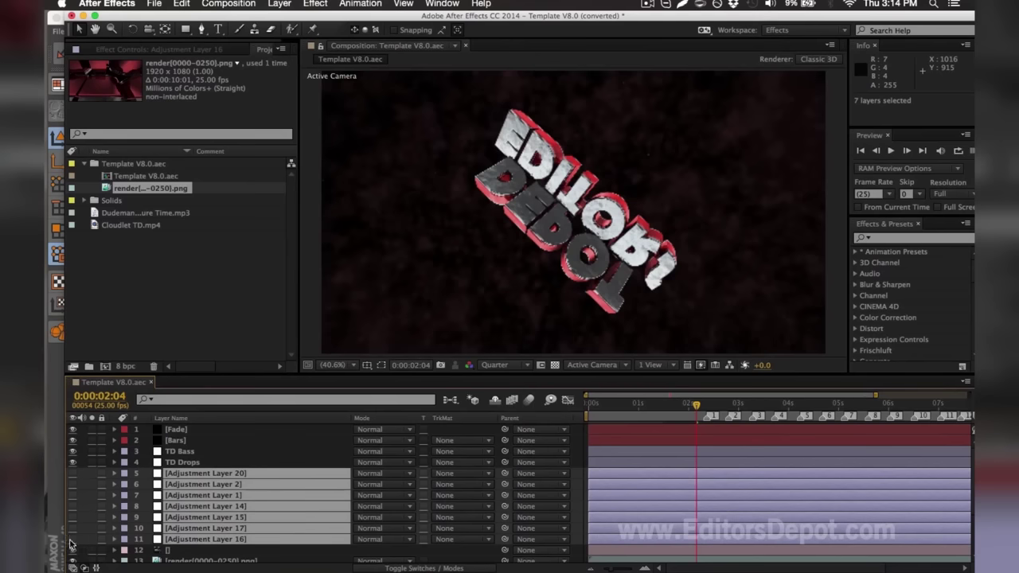
- Turn visibility back on for adjustment layers 5–11
key(F2)
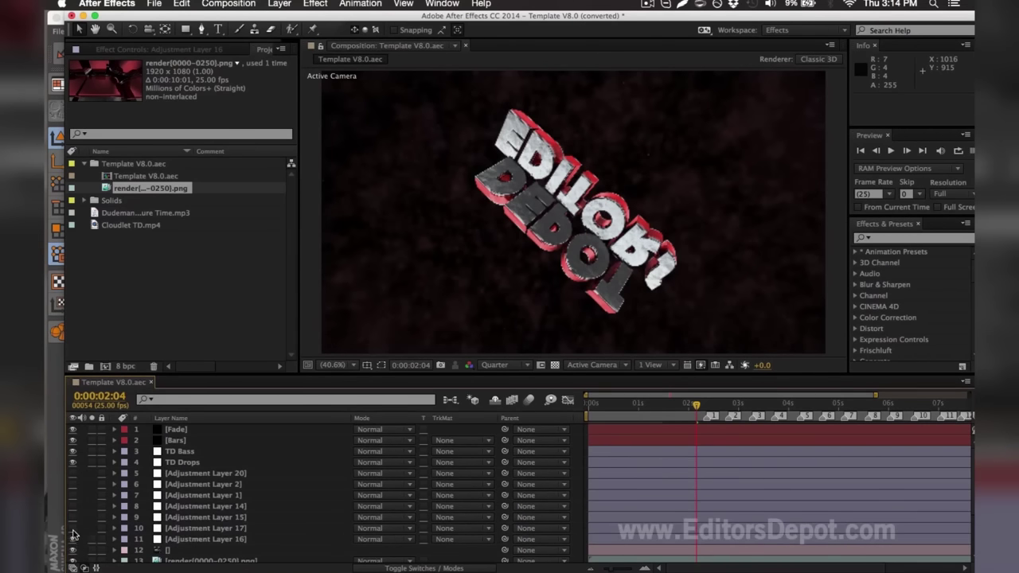
drag(71, 529, 70, 518)
click(72, 506)
drag(72, 500, 72, 479)
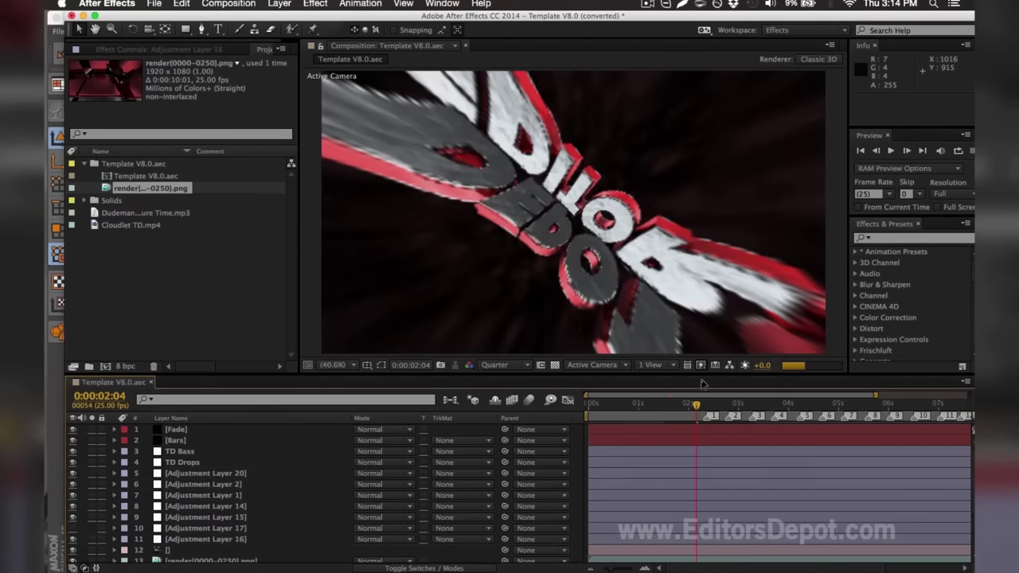
mouse_move(718, 396)
mouse_down()
mouse_move(782, 402)
mouse_move(731, 402)
mouse_up()
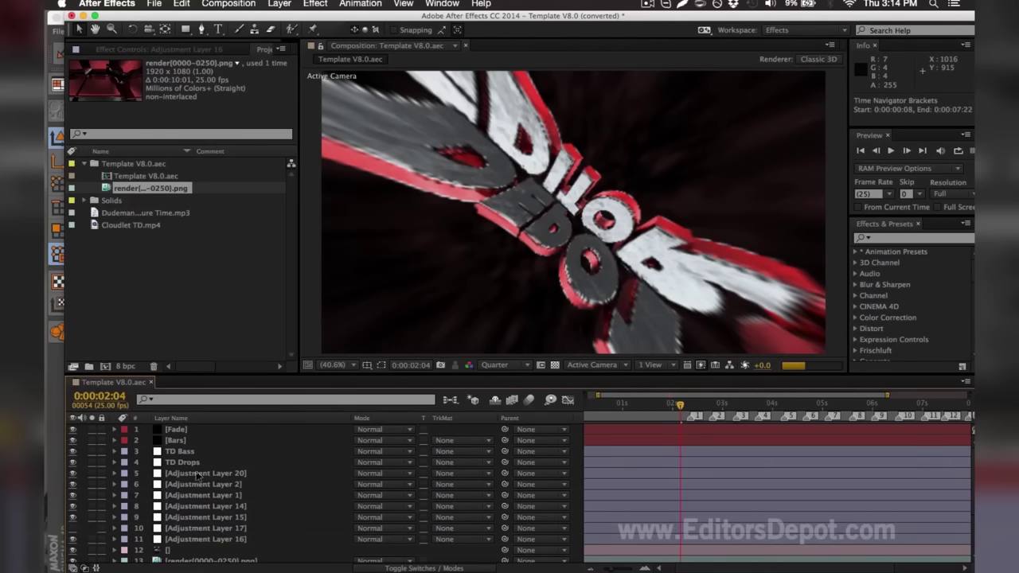
click(200, 528)
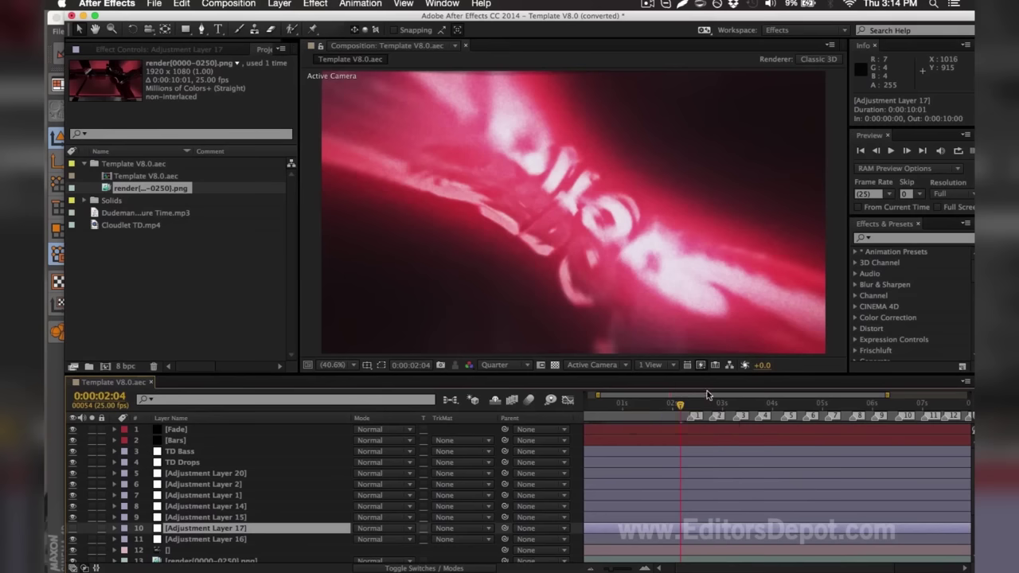
- Go to 0:00:03:08 and add the Template V8.0.aec comp to the Adobe Media Encoder queue
click(739, 405)
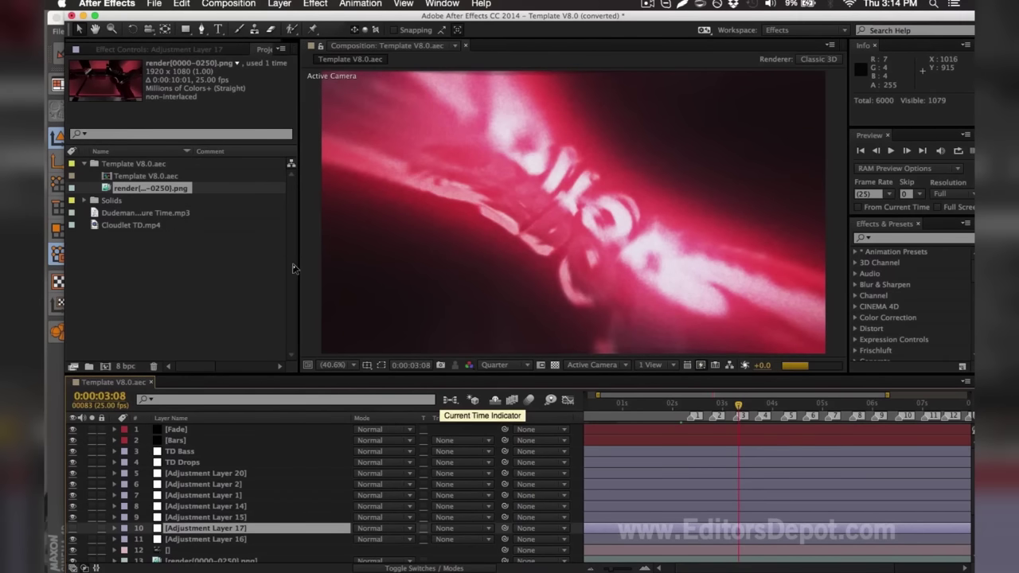
click(231, 4)
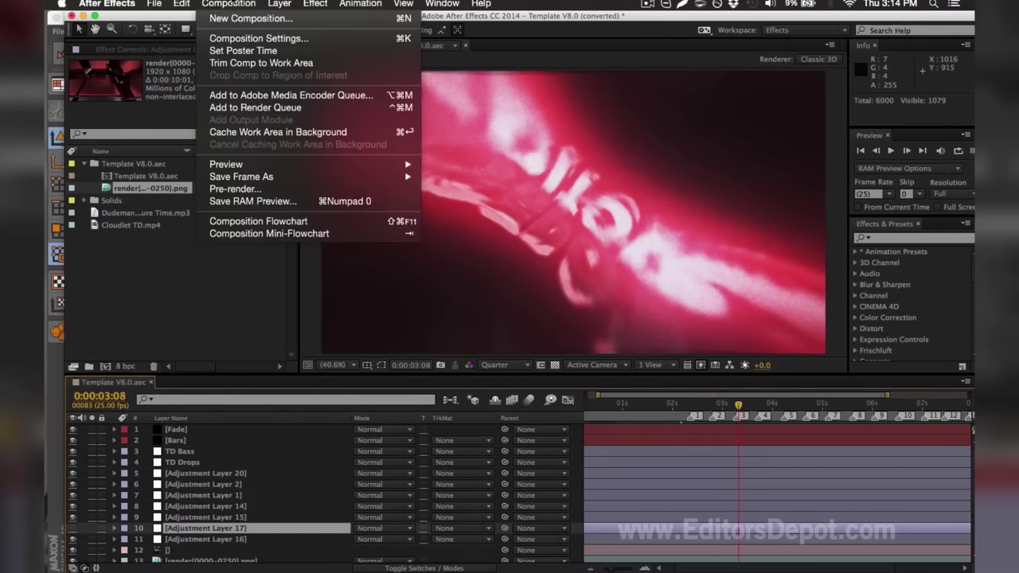
click(251, 95)
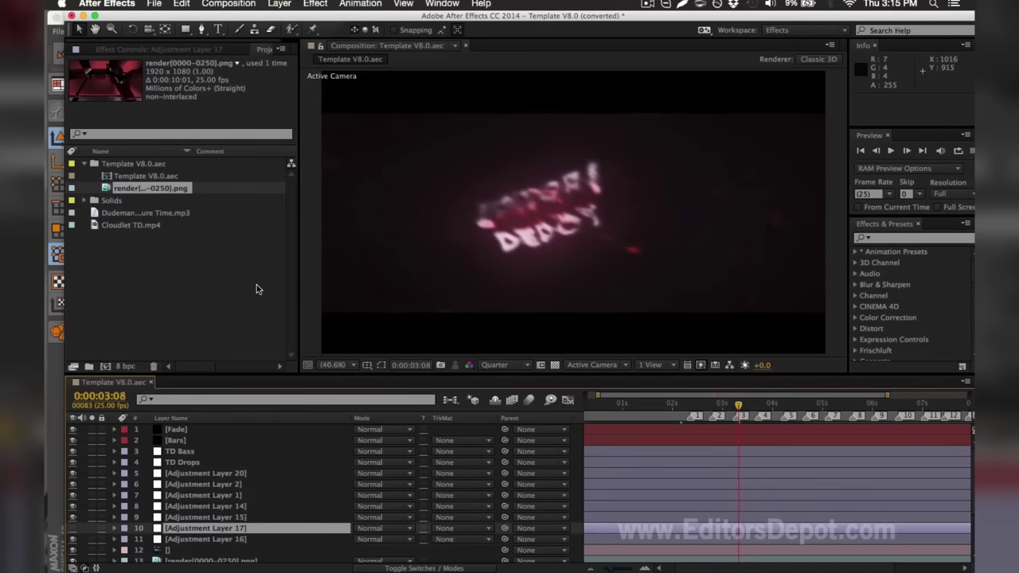